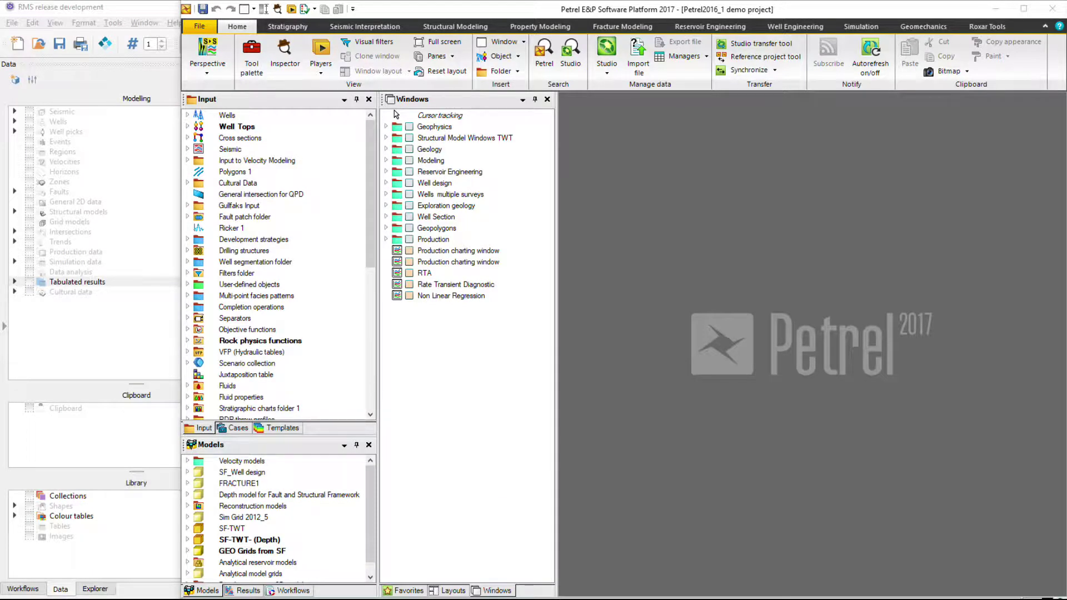
Open the Transfer data to Roxar RMS dialog with Send to RMS on the Roxar Tools tab.
click(990, 31)
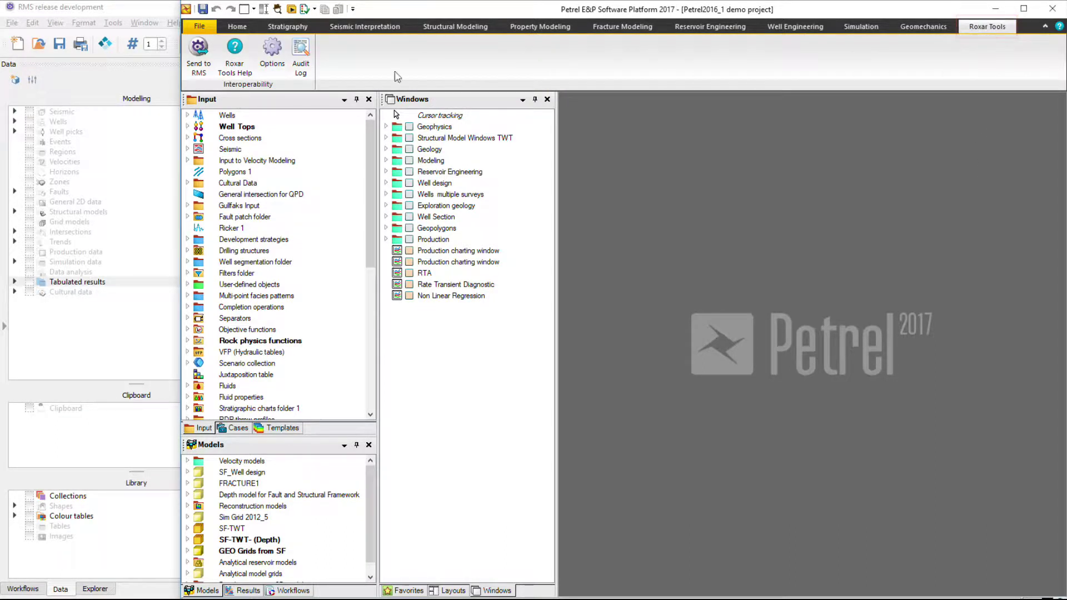
click(197, 55)
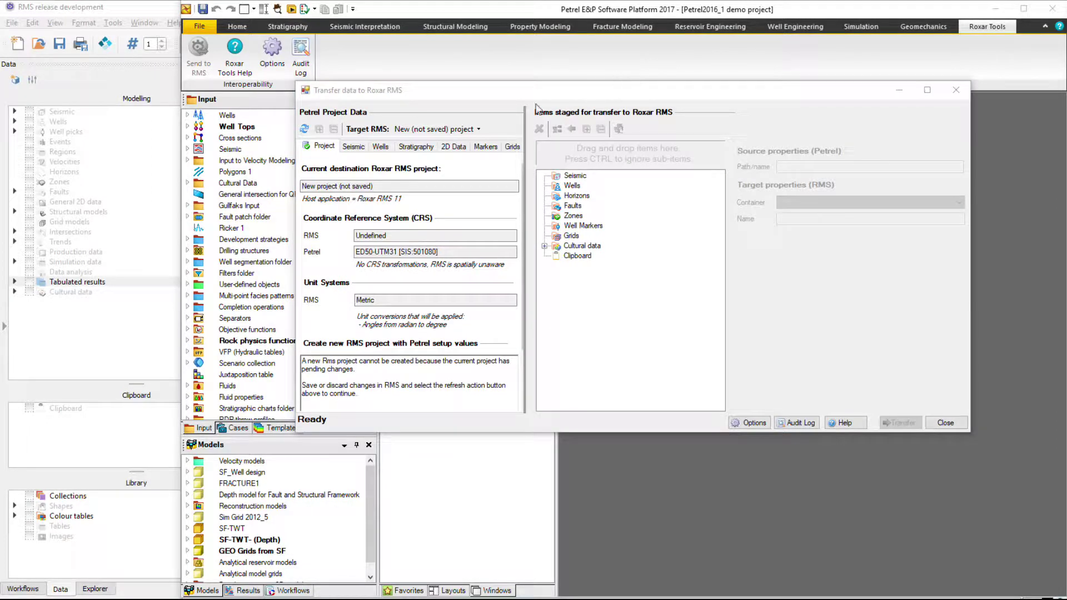
Stage the Orig Amp seismic cube from the 3D Seismic Data survey.
click(360, 149)
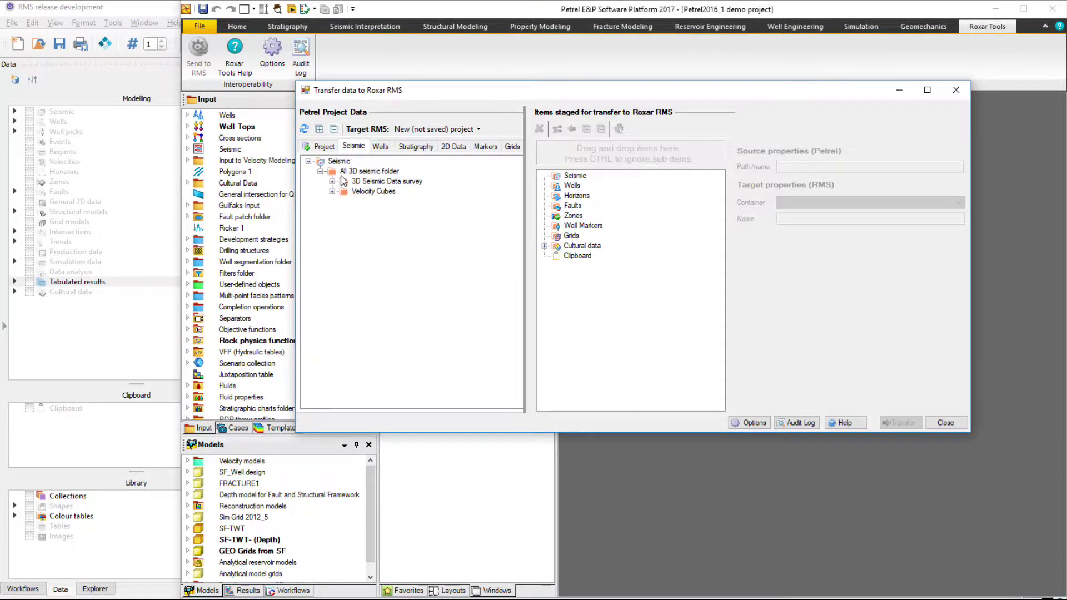
click(332, 181)
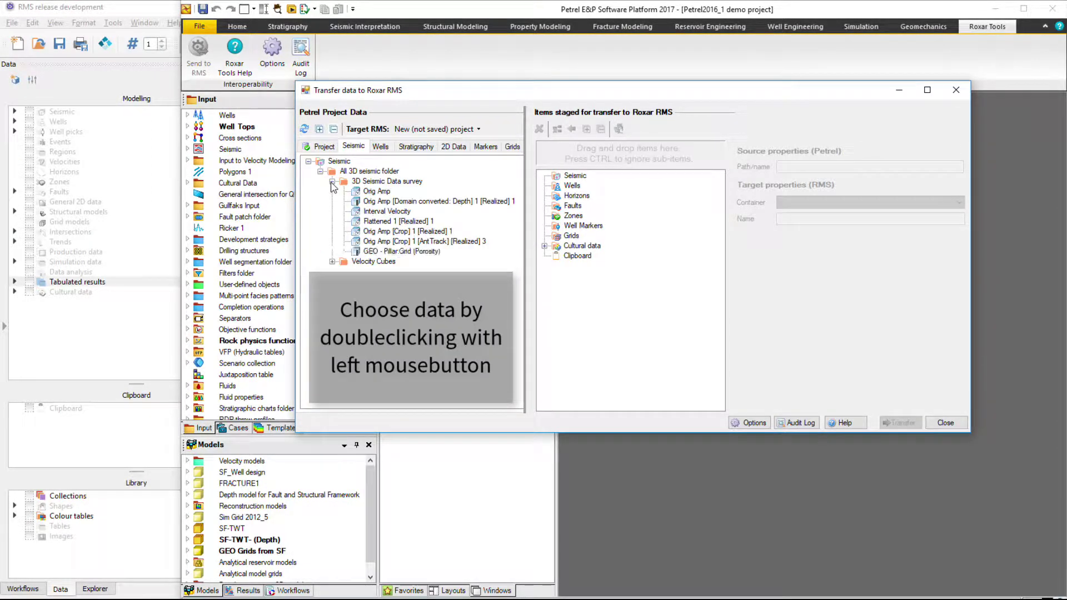
double_click(376, 192)
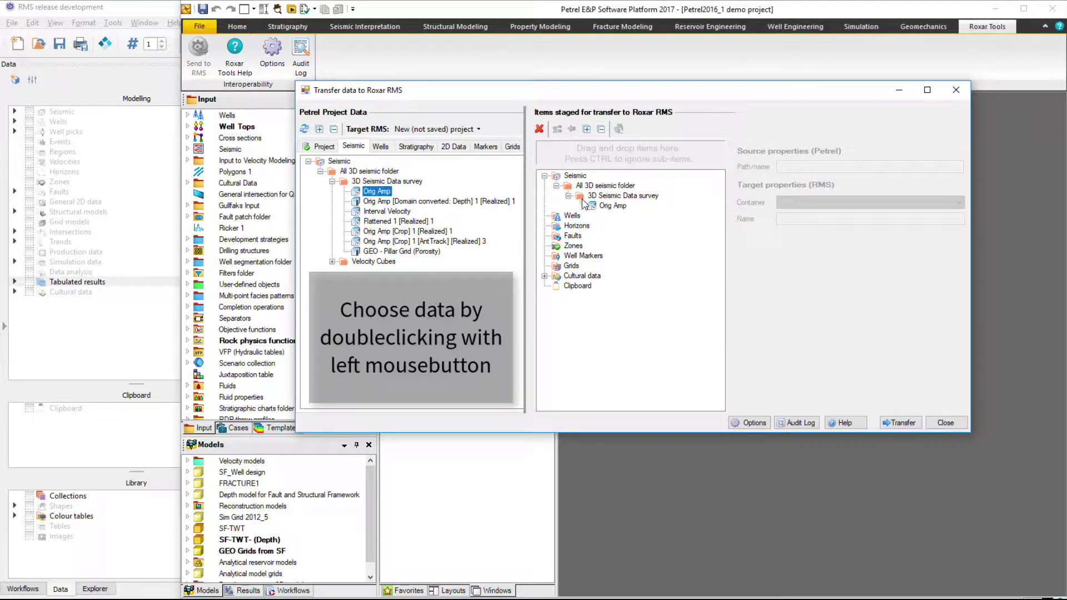
Stage well A15 with its log runs and transfer all 36 items to RMS.
click(380, 147)
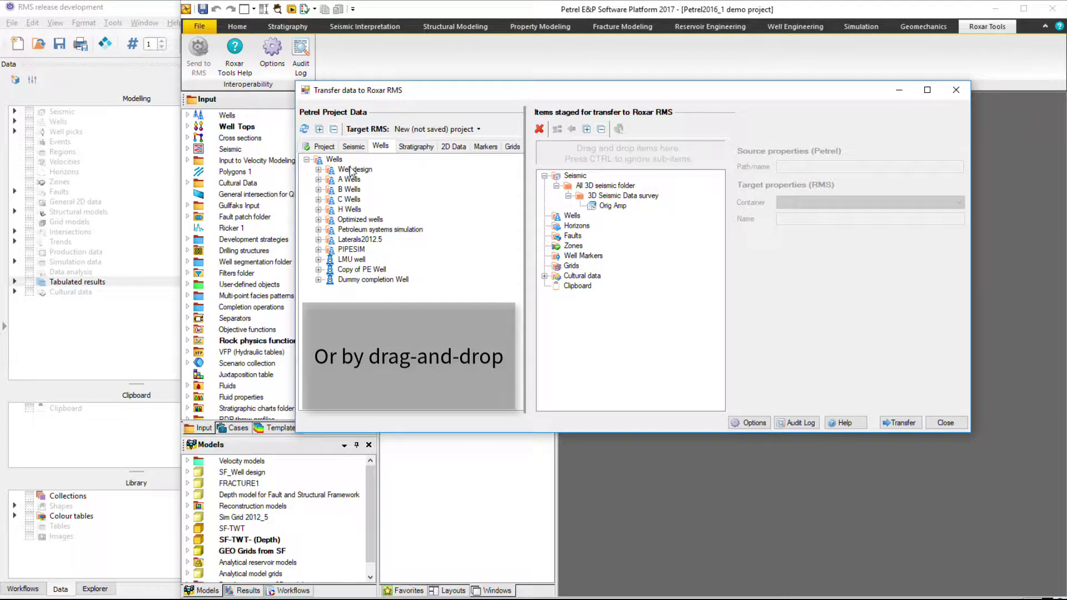
click(318, 180)
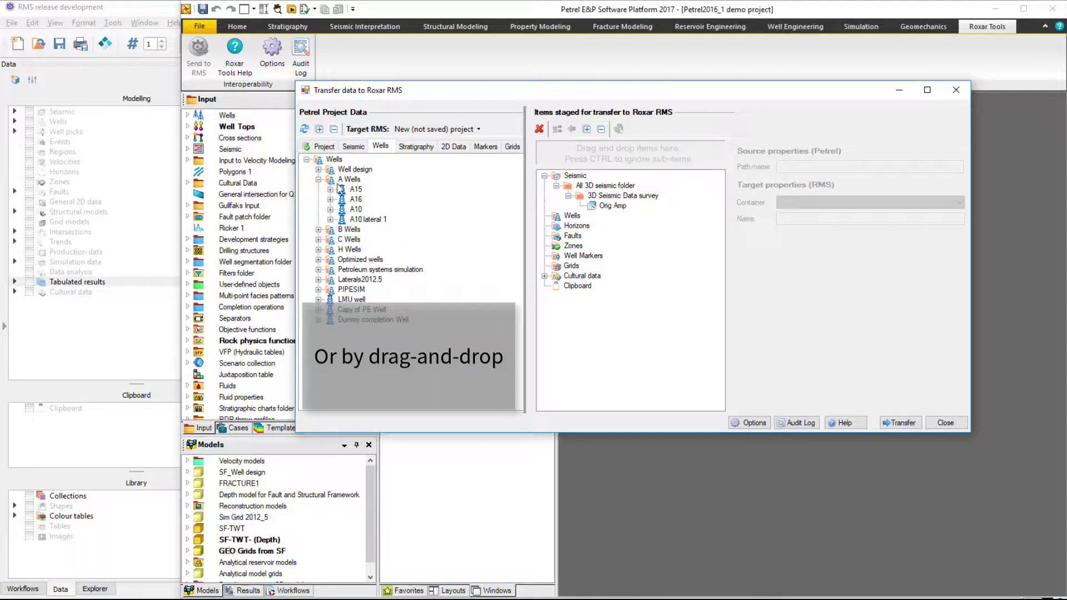
click(354, 191)
drag(354, 191, 579, 158)
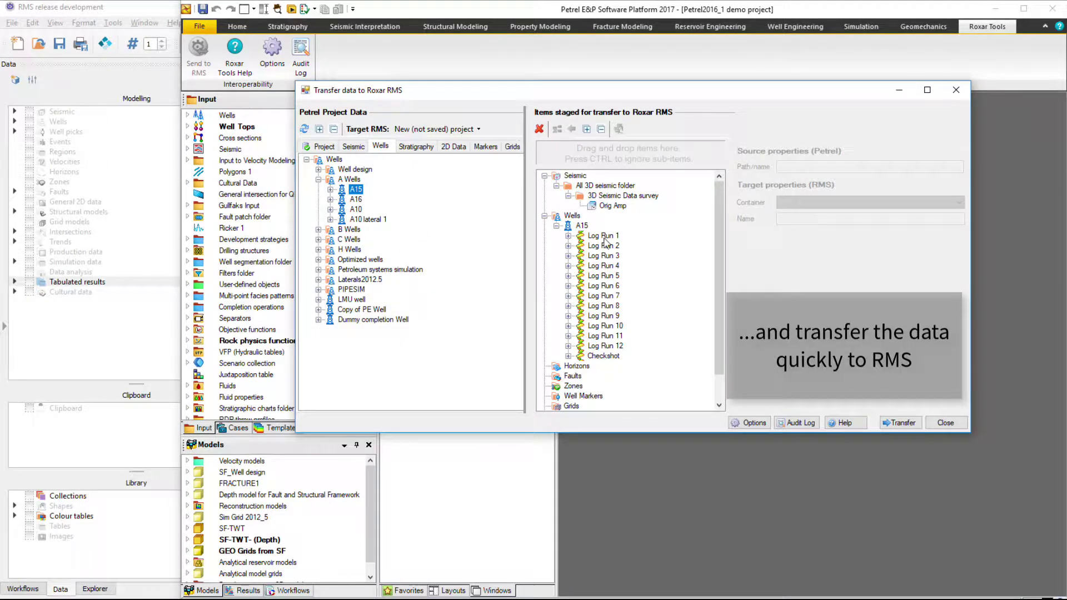
click(902, 425)
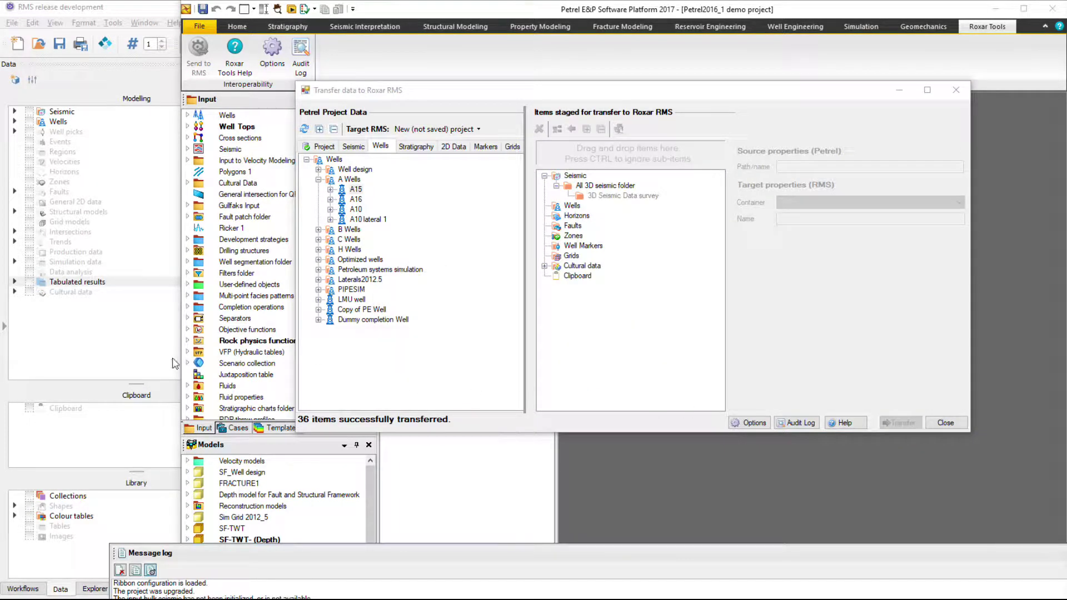
In RMS, expand Seismic down to the 3D Seismic Data survey to reveal Orig Amp.
click(115, 361)
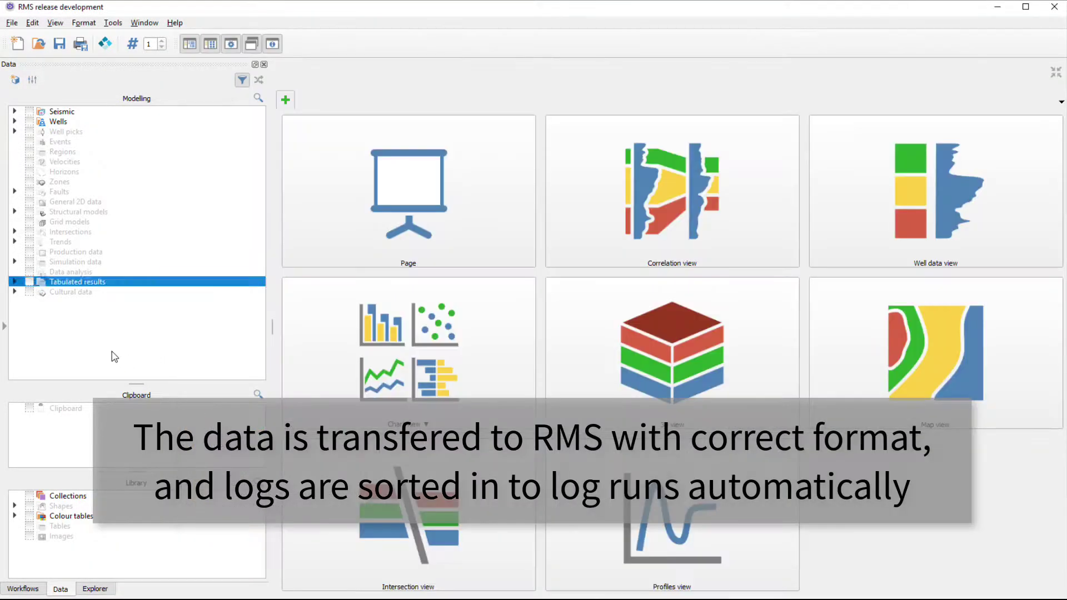
click(14, 112)
click(27, 122)
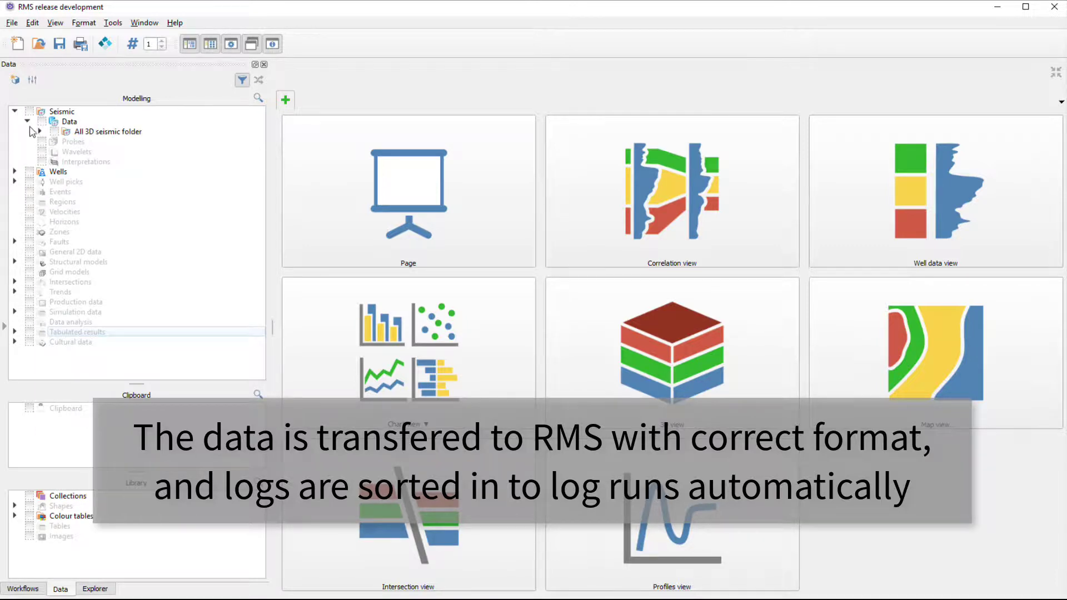
click(39, 132)
click(52, 142)
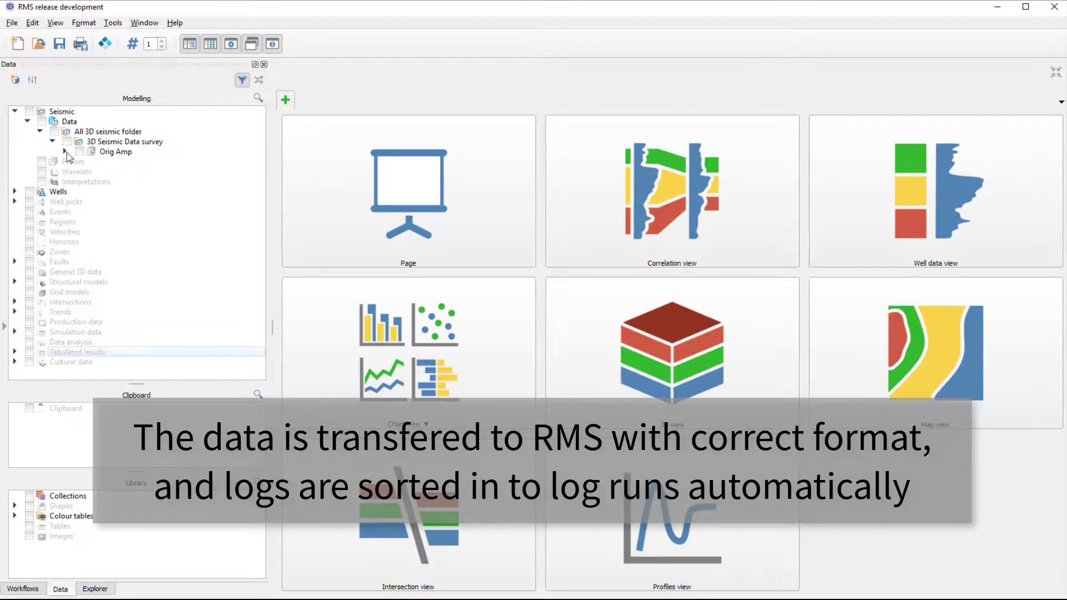
Expand Wells > A15 > Imported trajectory to show twelve log runs and a checkshot.
click(15, 192)
click(28, 221)
click(40, 232)
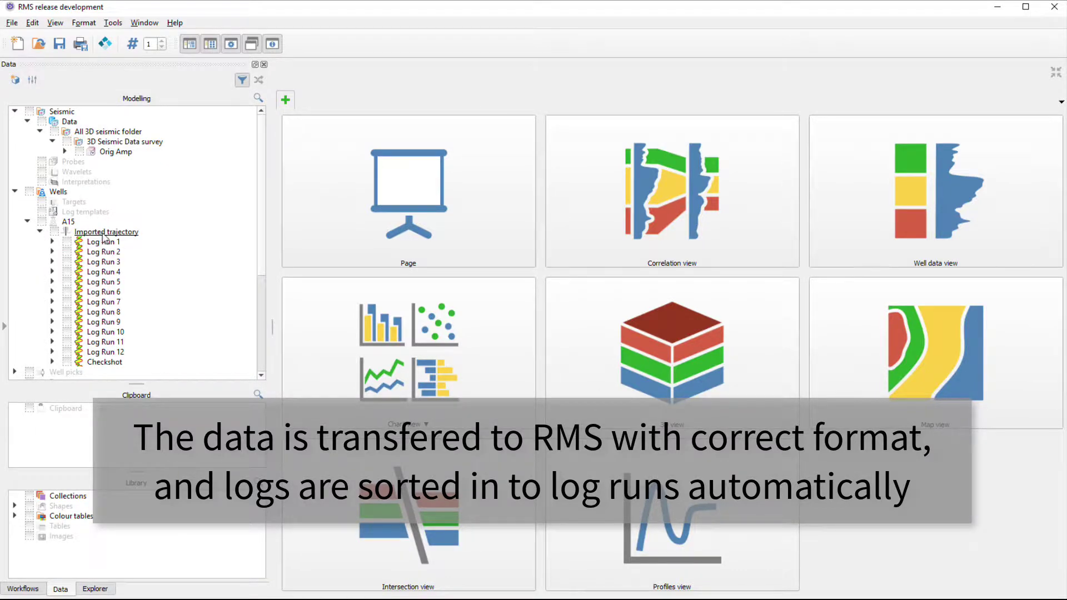
scroll(105, 239, down, 2)
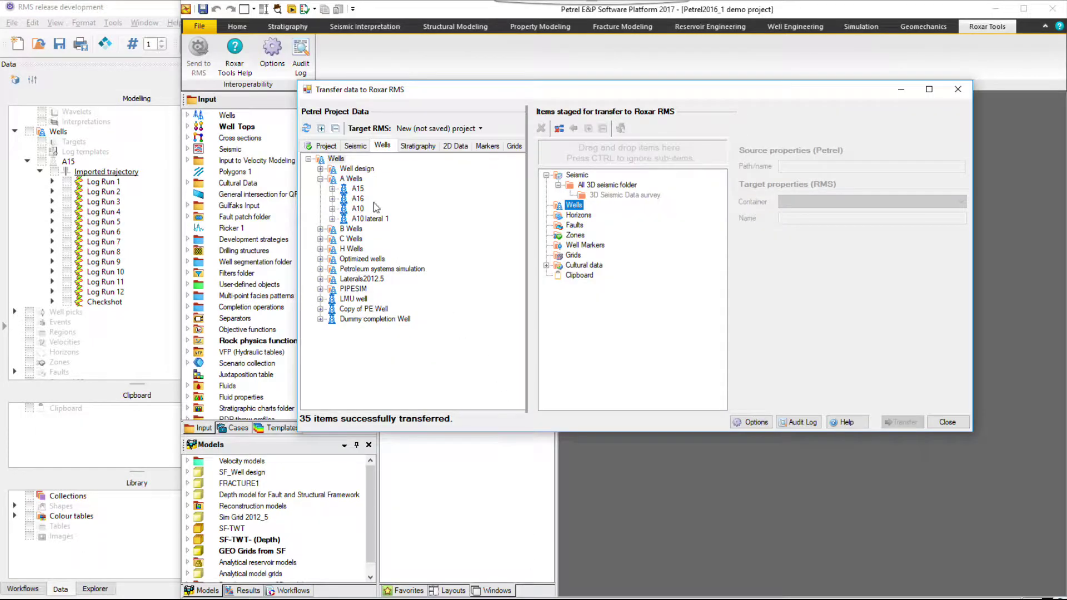
Stage all B wells, keeping B1's survey data as MD, Inclination, Azimuth.
click(320, 228)
double_click(348, 229)
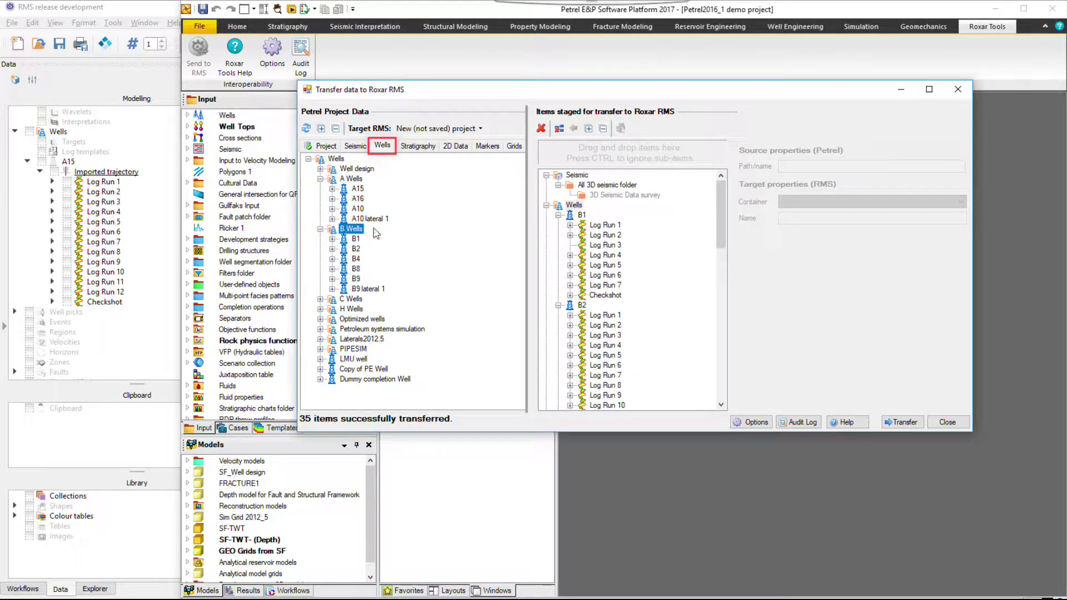
click(581, 216)
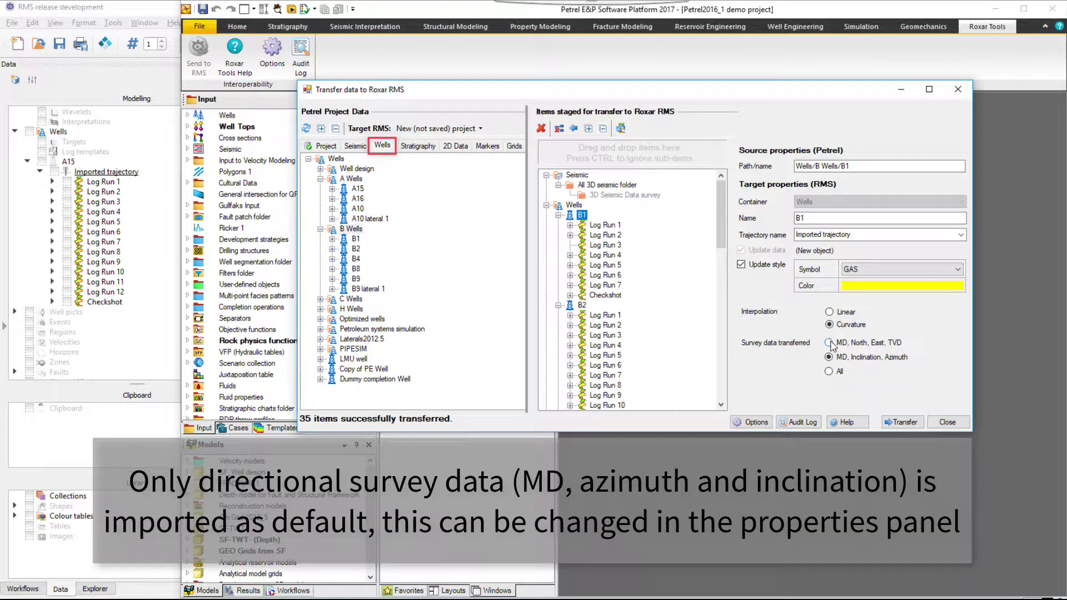
click(830, 343)
click(829, 371)
click(829, 357)
Move a TWT log from B1's Log Run 4 into Log Run 3 and transfer 155 items.
click(571, 255)
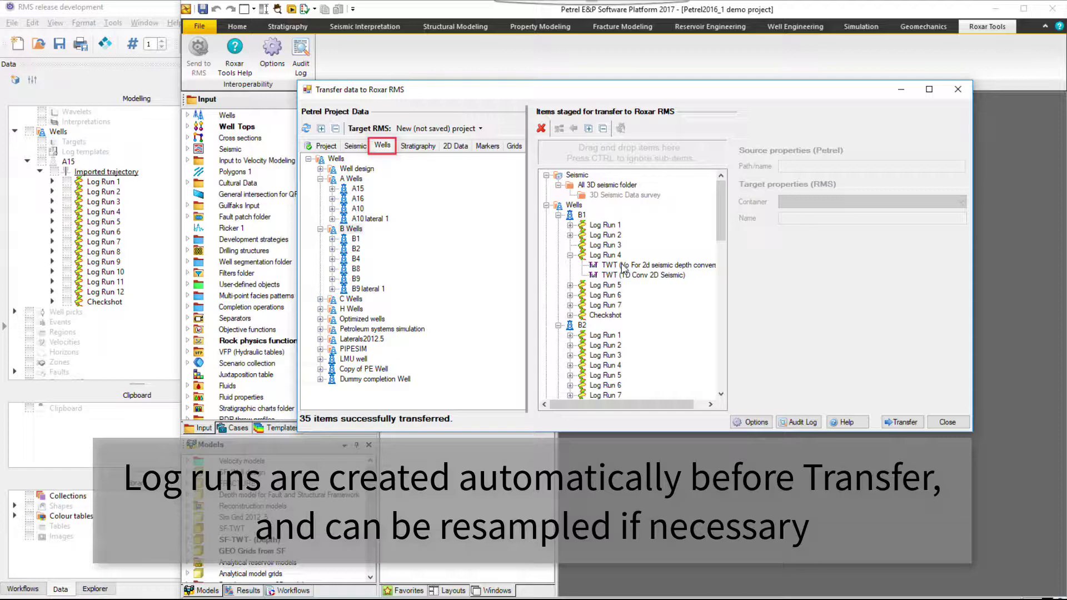
drag(622, 266, 613, 242)
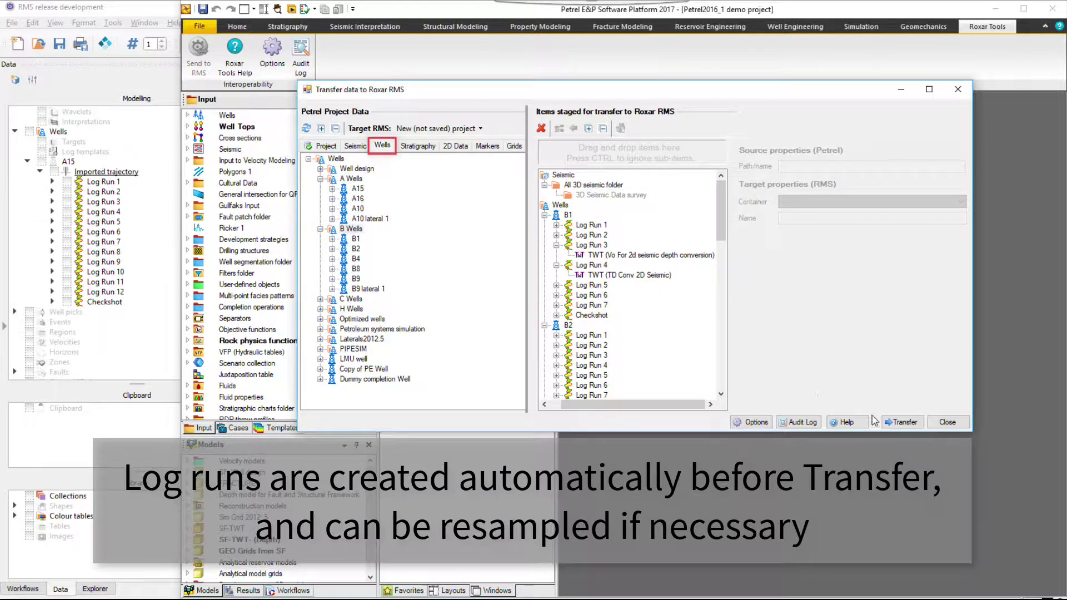
click(904, 423)
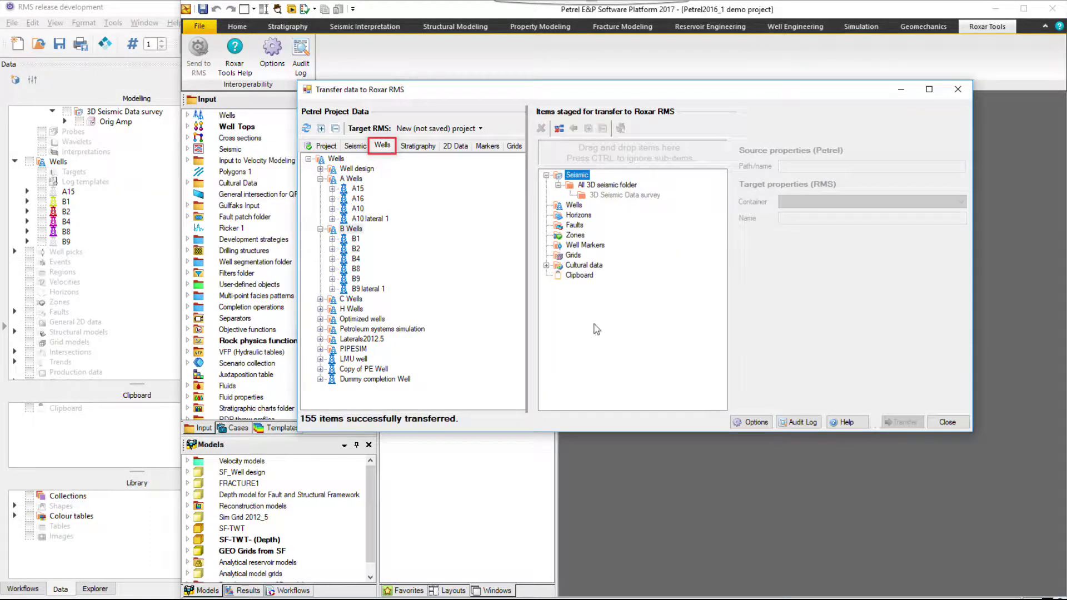
In RMS, inspect well B1's Log Run 2 and Log Run 3 logs, then collapse both.
click(171, 77)
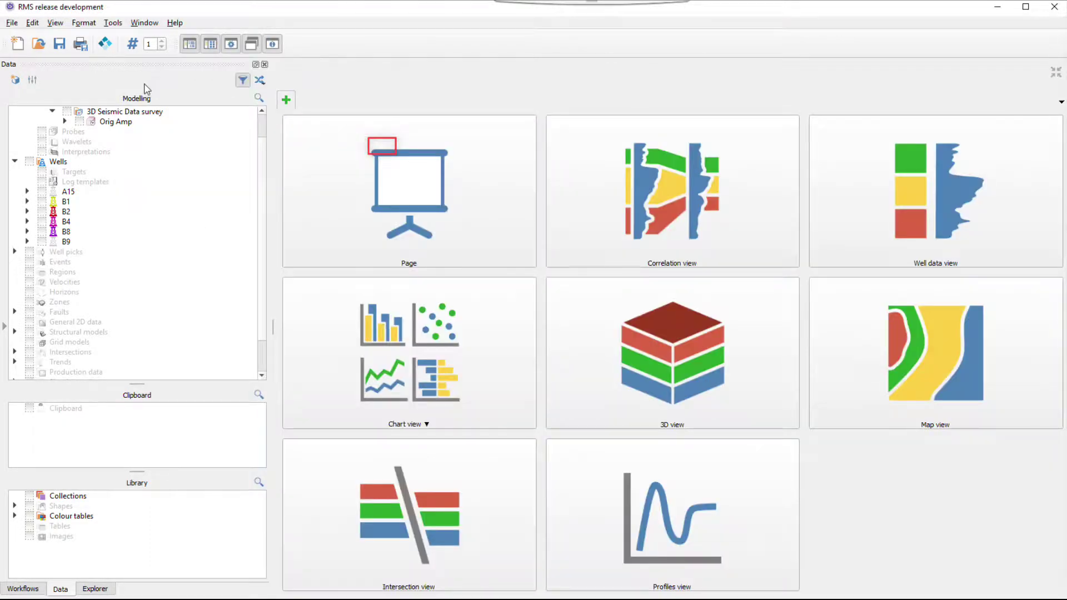
click(28, 202)
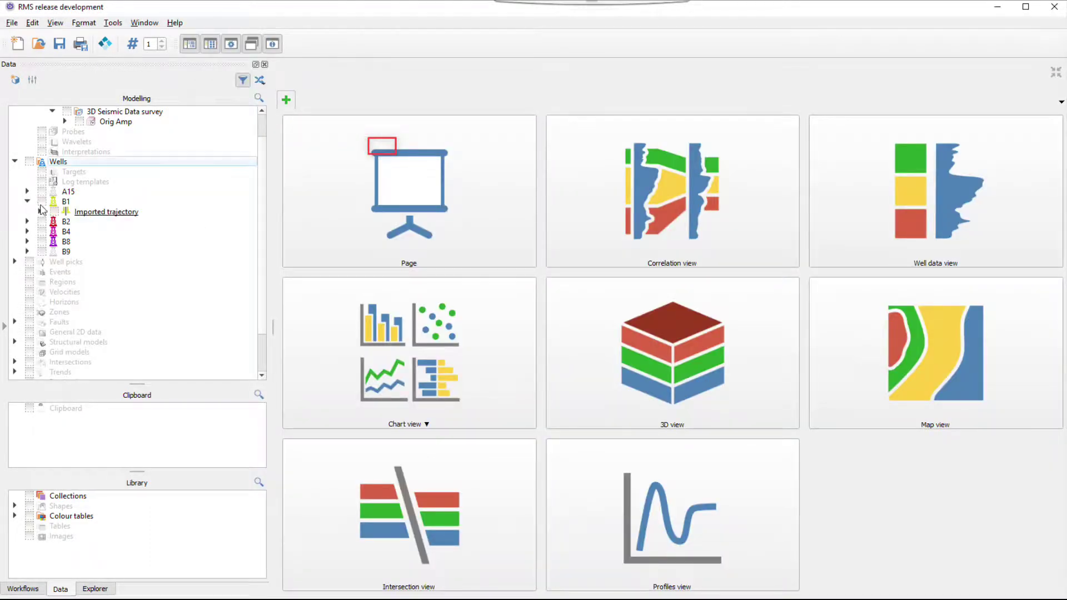
click(40, 212)
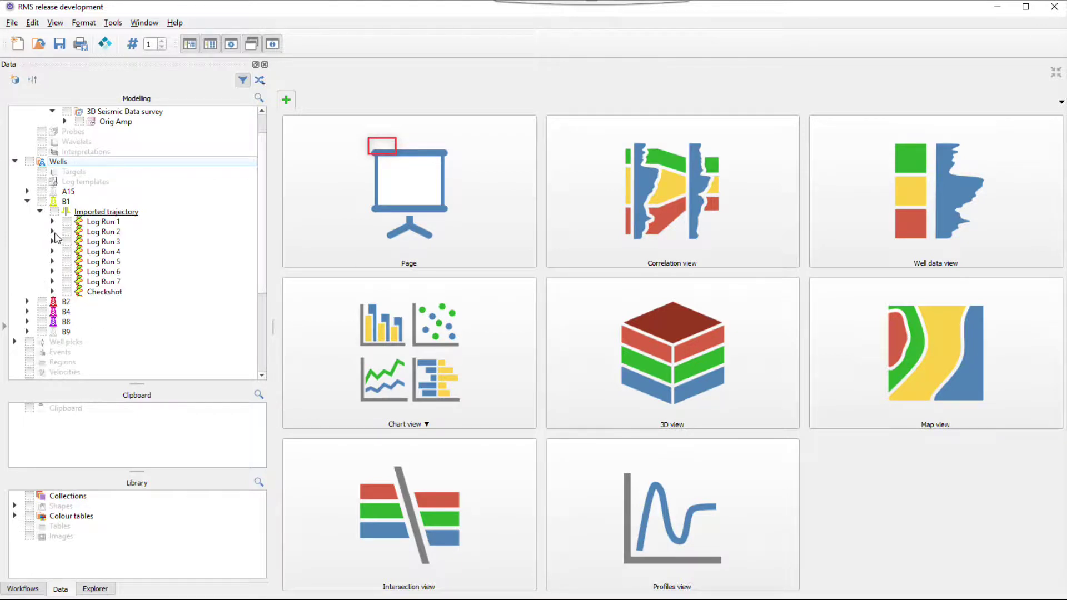
click(53, 232)
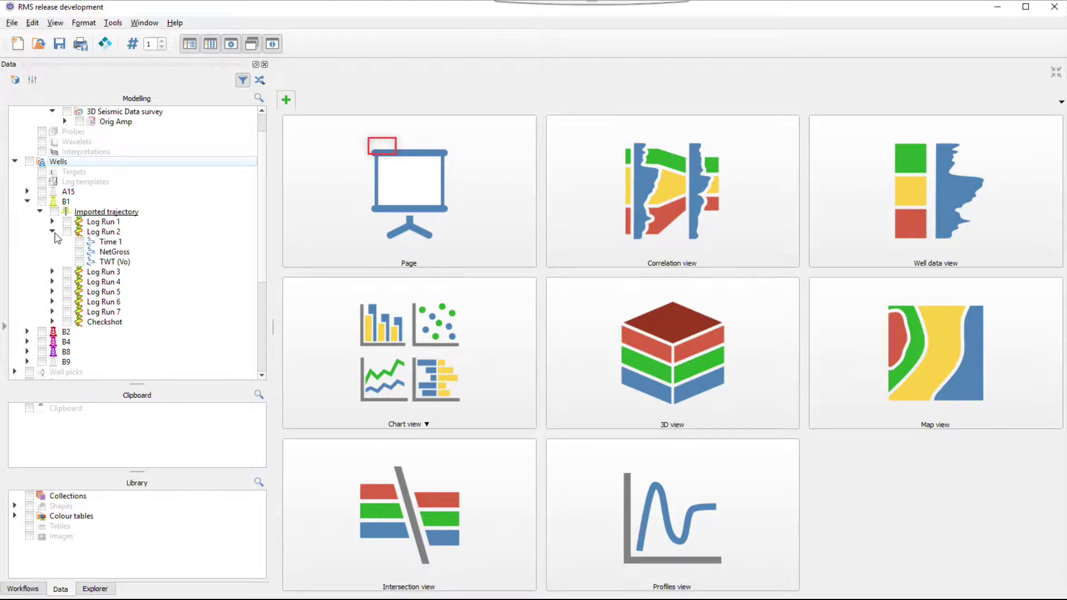
click(52, 272)
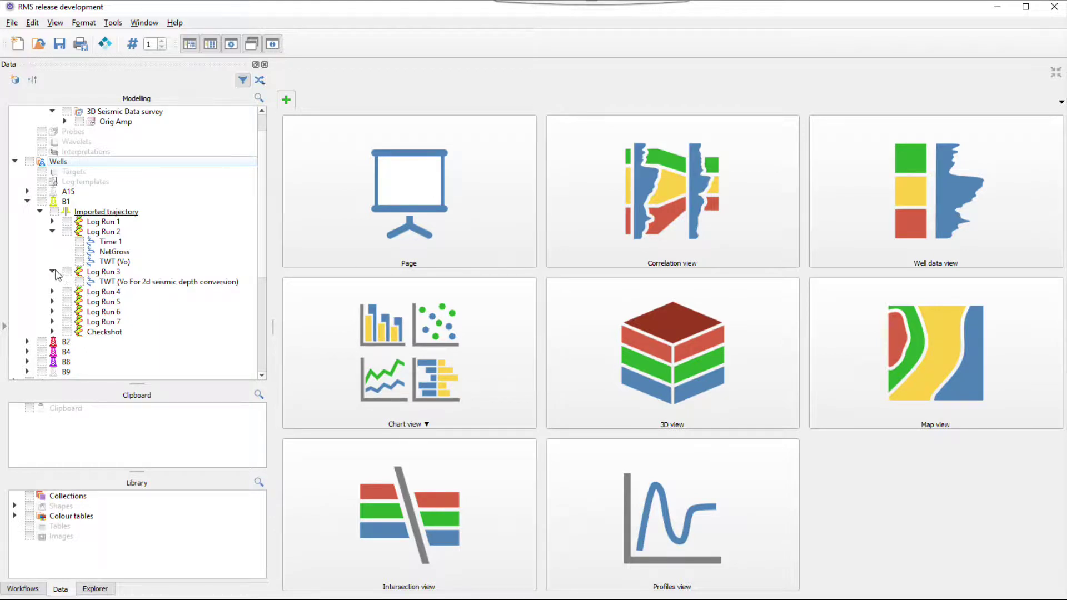
click(53, 272)
click(52, 233)
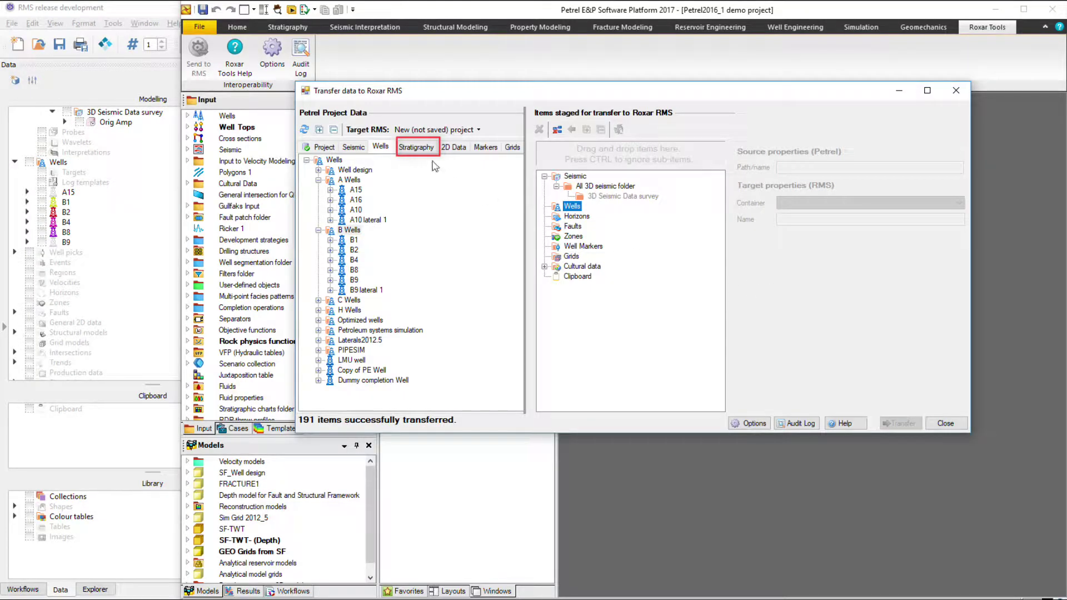
Stage the Well Tops stratigraphy and transfer its 15 items to RMS.
click(425, 151)
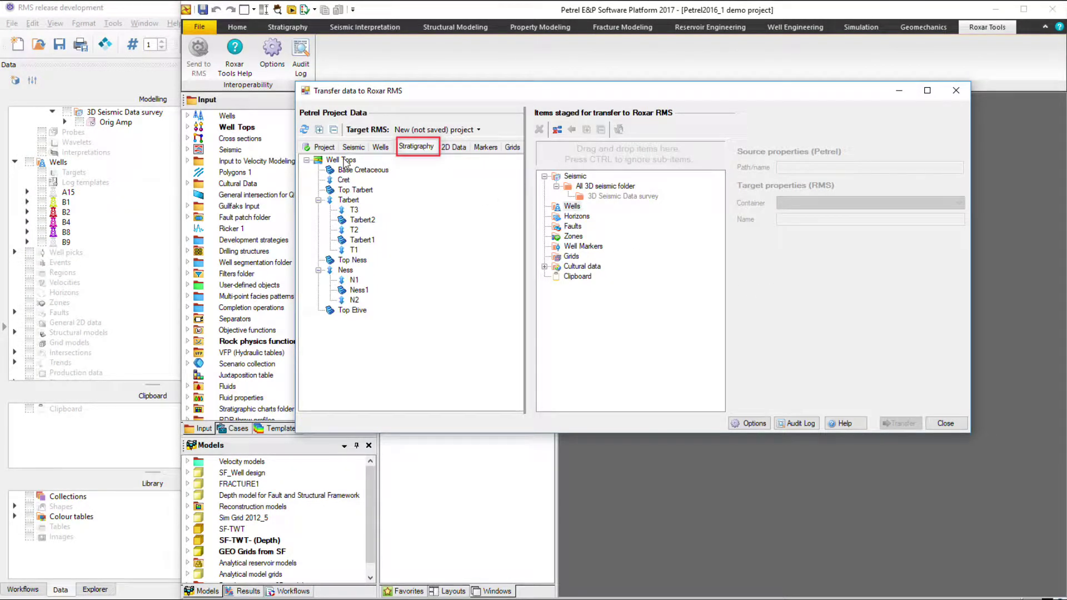
drag(344, 164, 577, 239)
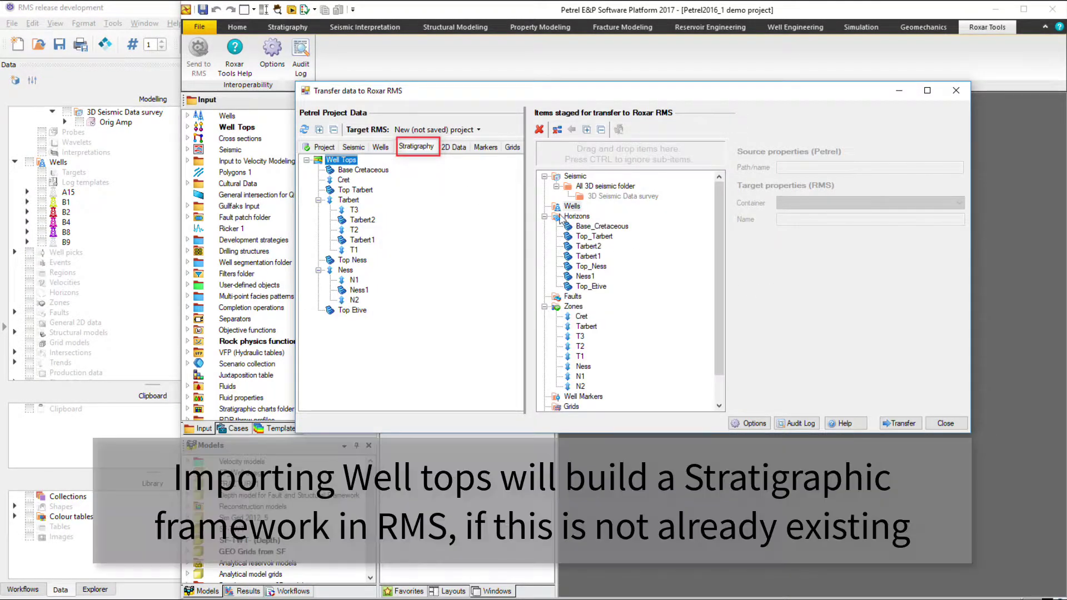
scroll(577, 239, down, 1)
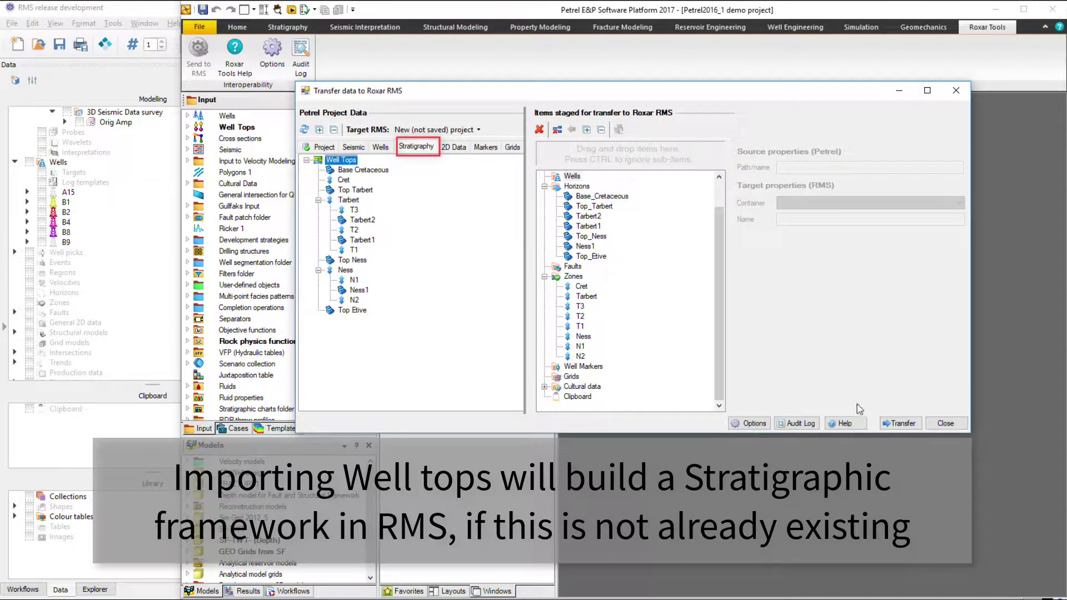
click(894, 423)
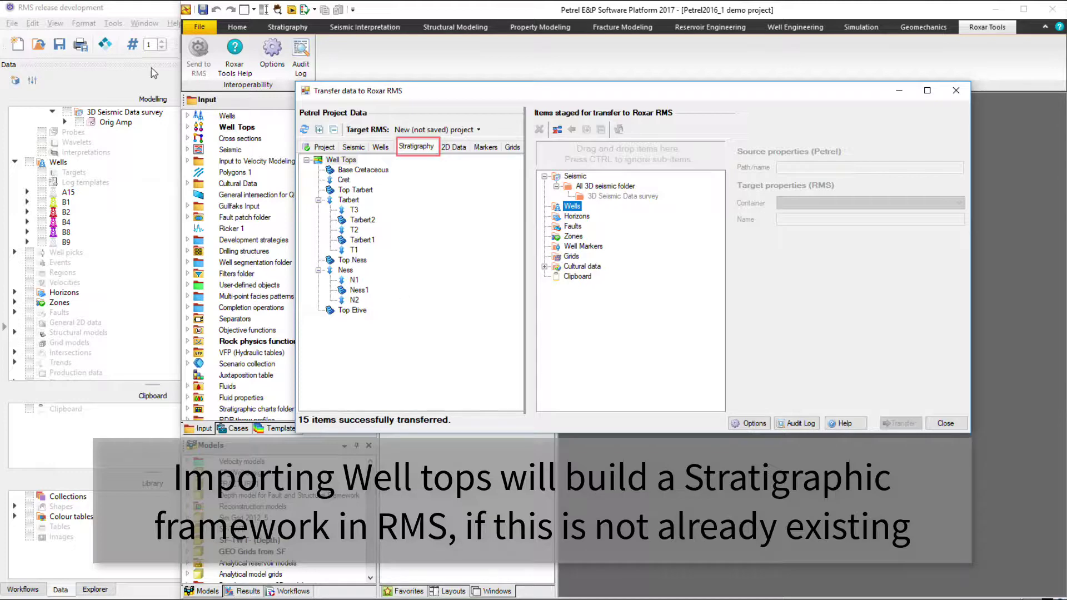
In RMS, expand and select the new Horizons folder showing seven horizons.
click(126, 16)
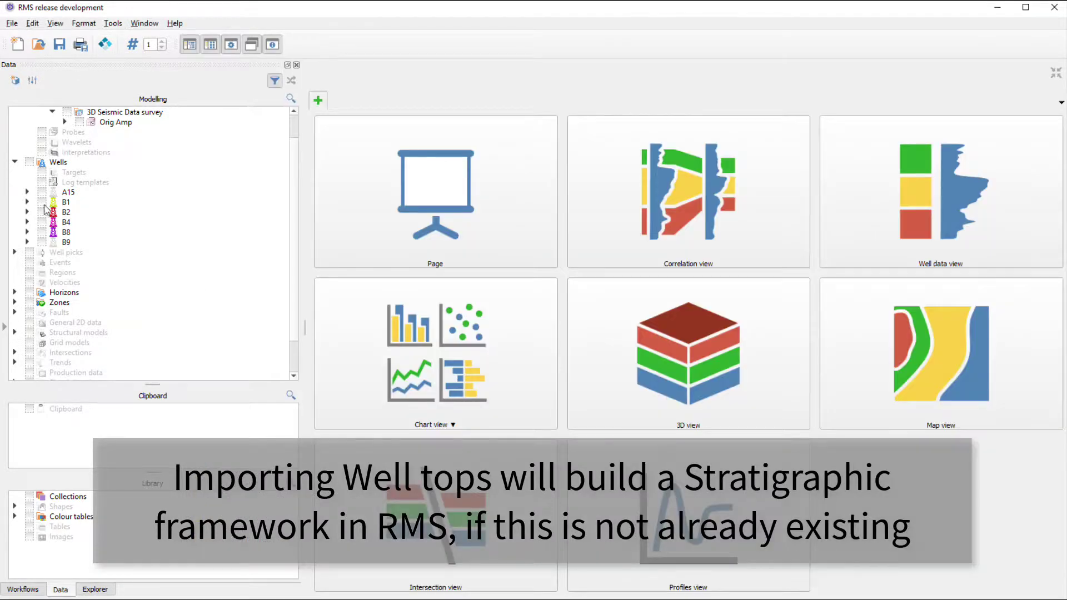
click(13, 292)
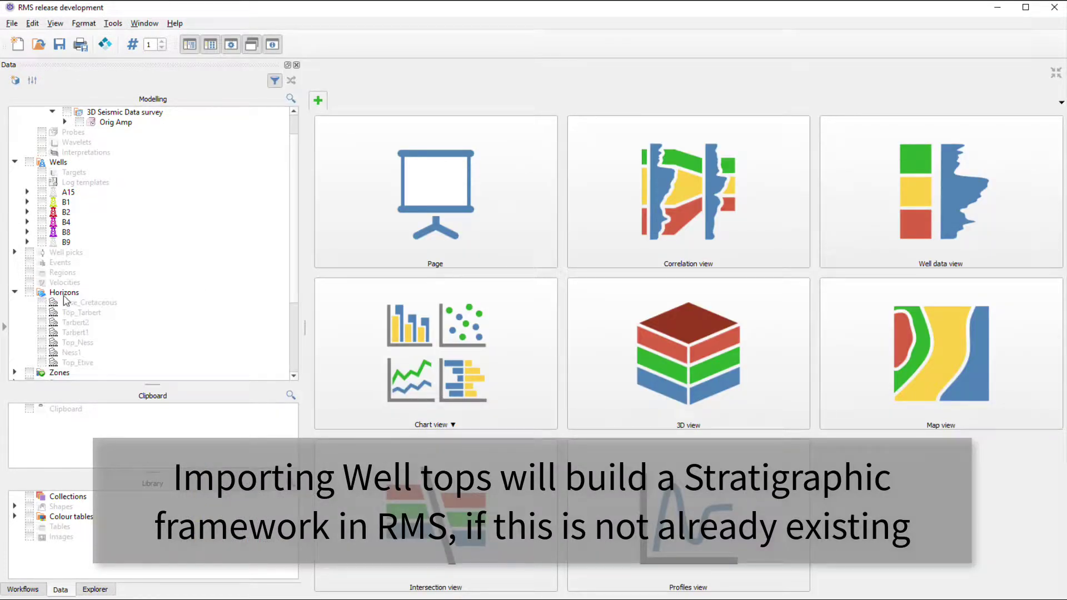
click(64, 296)
click(5, 331)
click(57, 126)
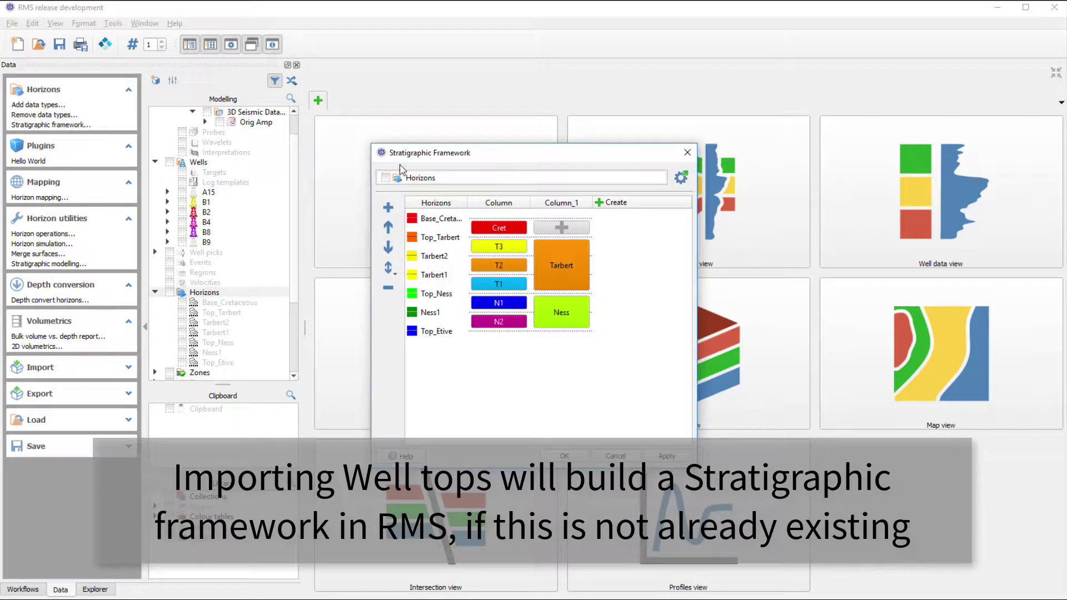
drag(441, 159, 414, 129)
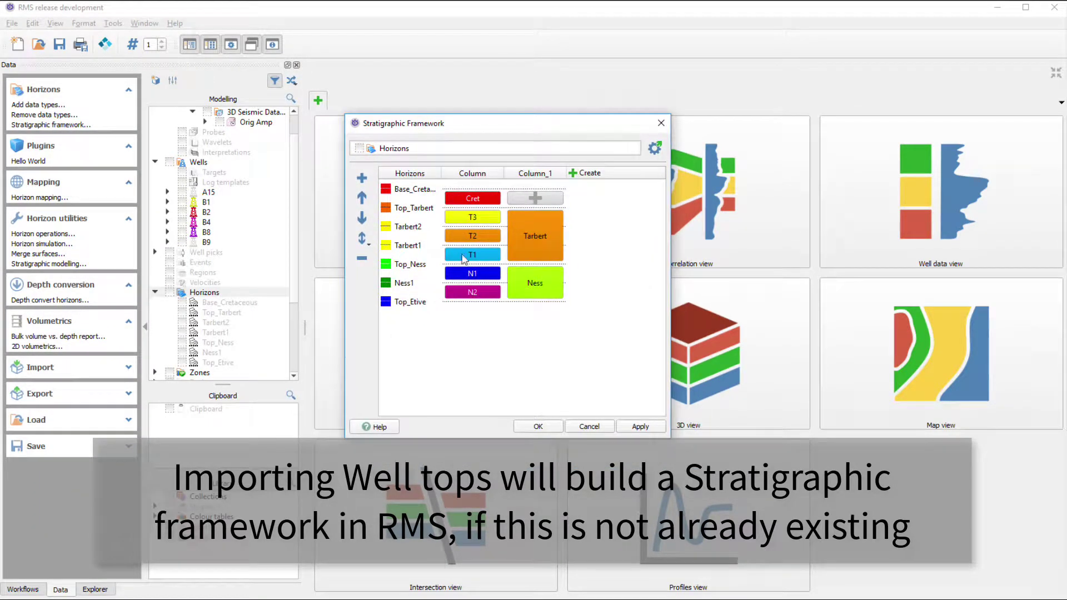
click(548, 427)
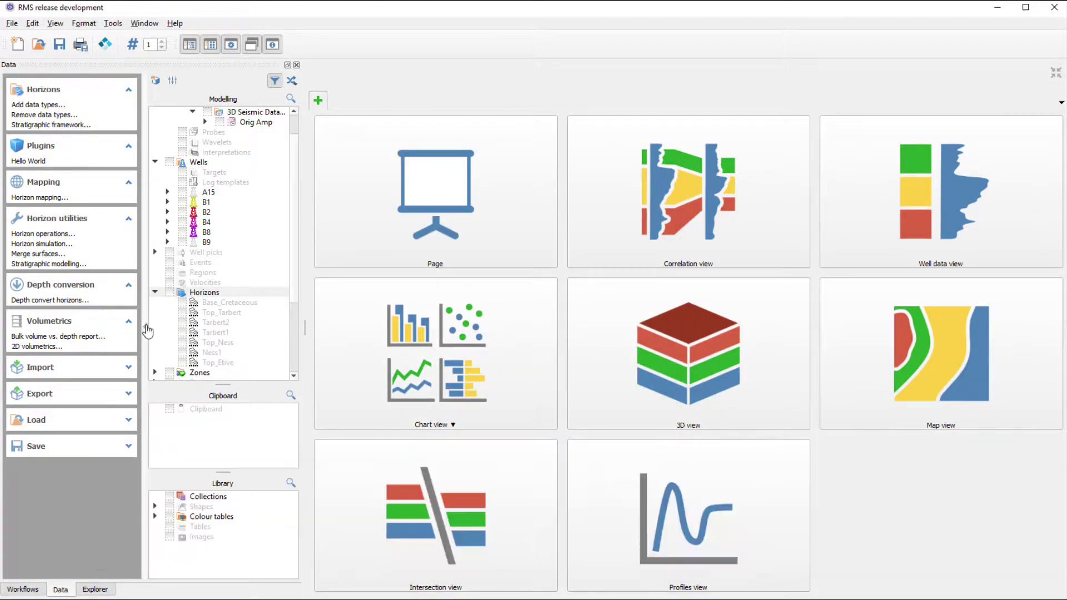
Stage all time surfaces from the Gulfaks Input surface data.
click(146, 328)
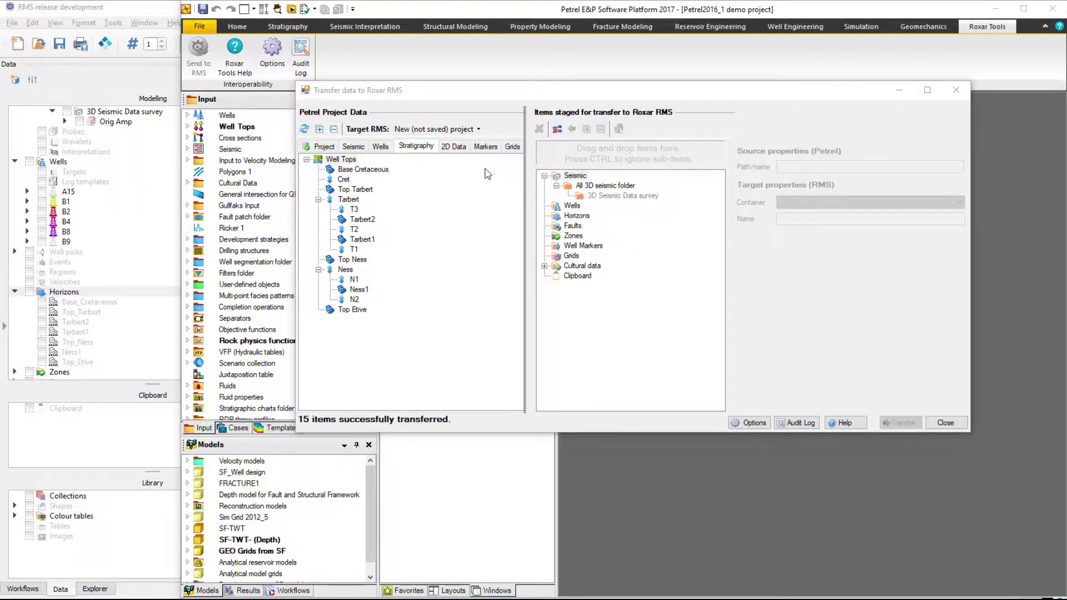
click(458, 153)
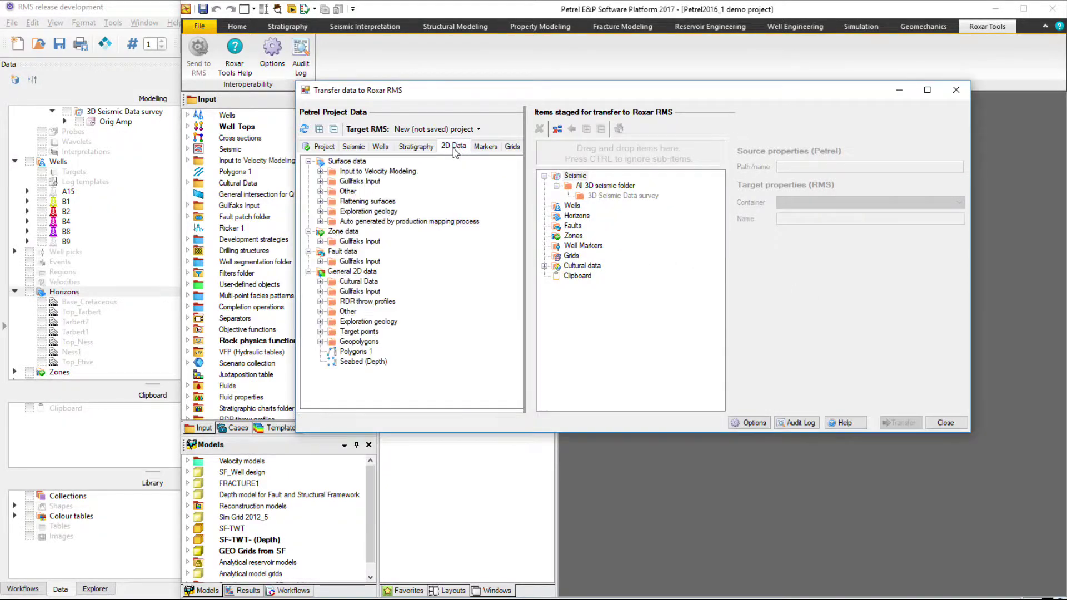
click(321, 181)
click(331, 191)
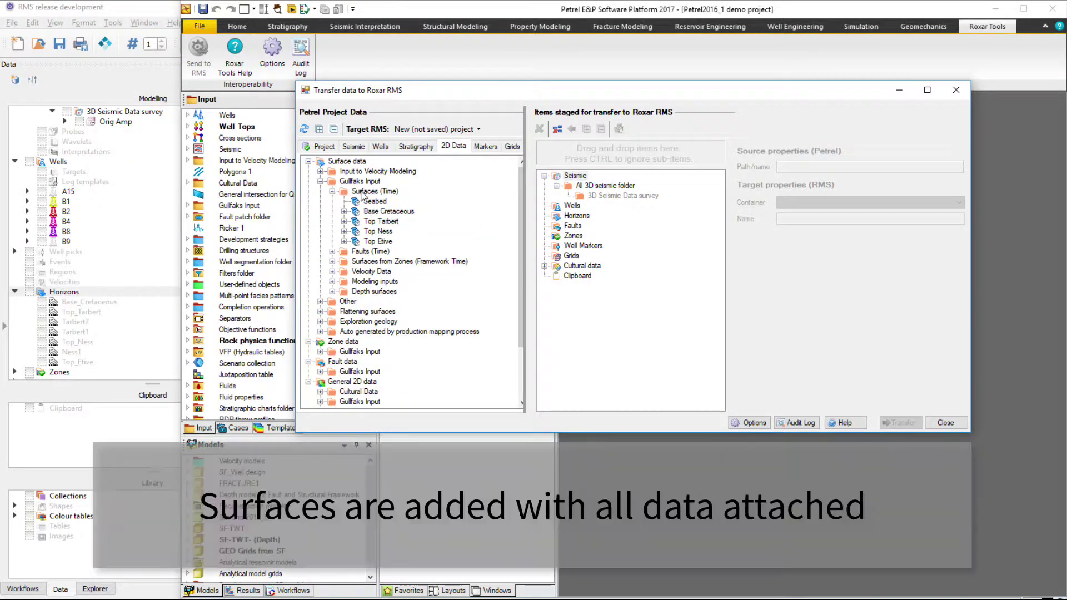
click(373, 192)
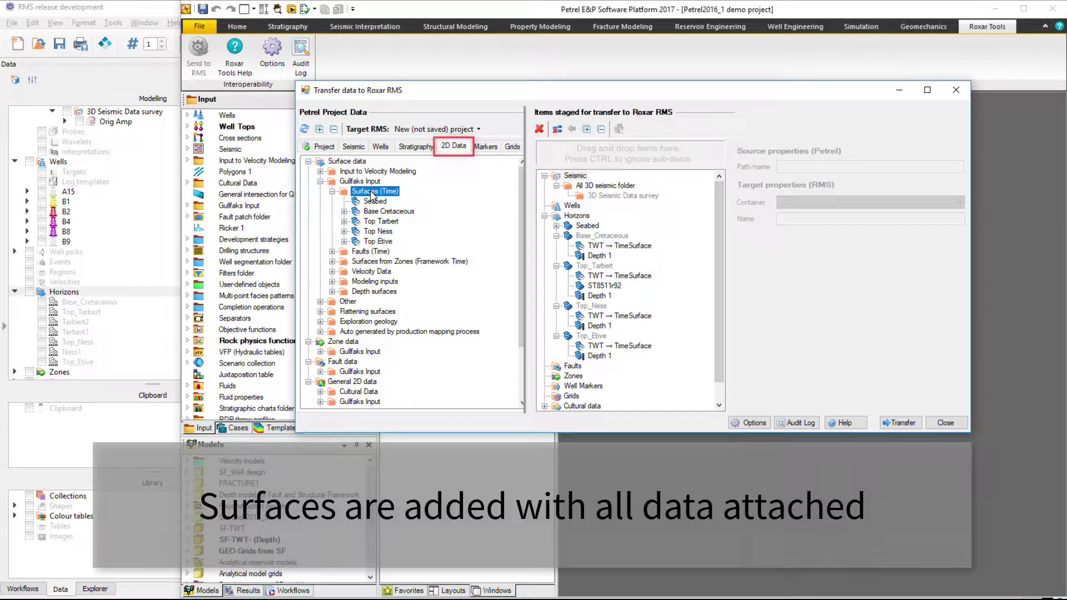
scroll(334, 280, down, 1)
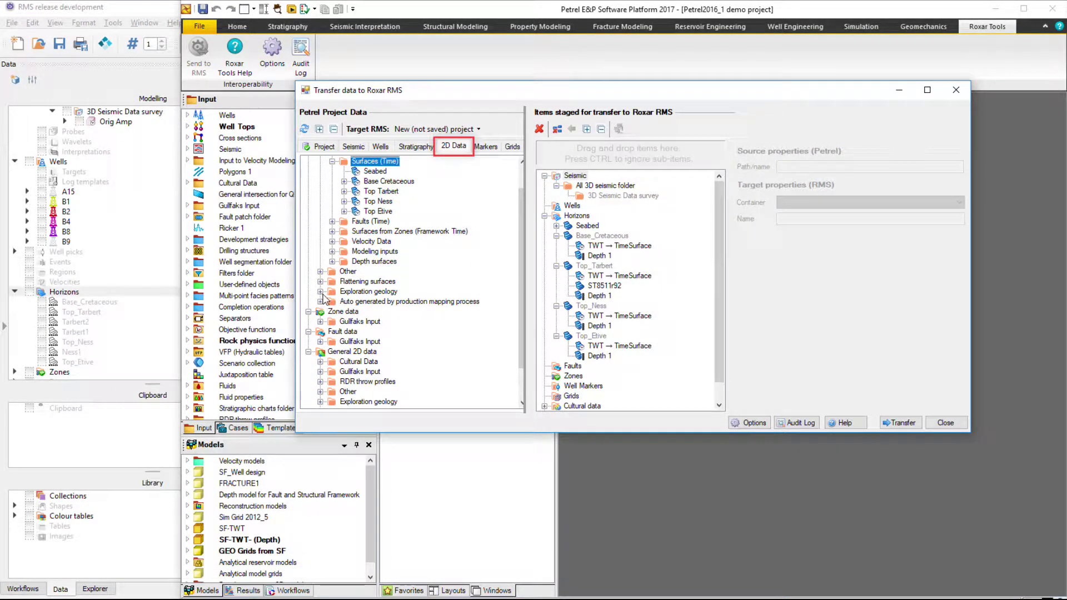
Stage the T_Tarbert velocity data and set its target name to Top_Tarbert.
click(331, 241)
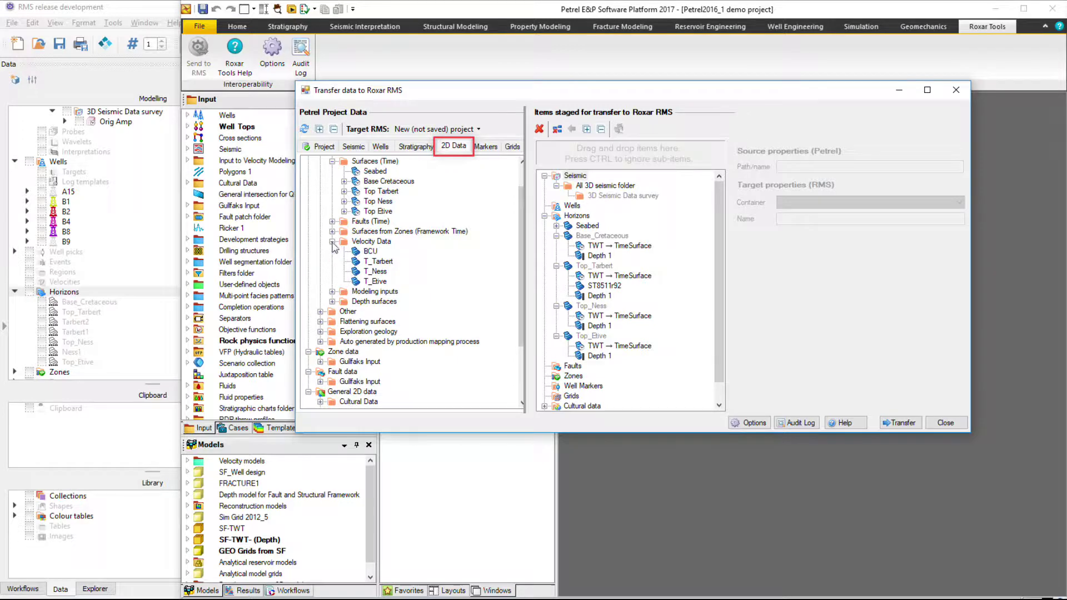
click(378, 263)
double_click(379, 262)
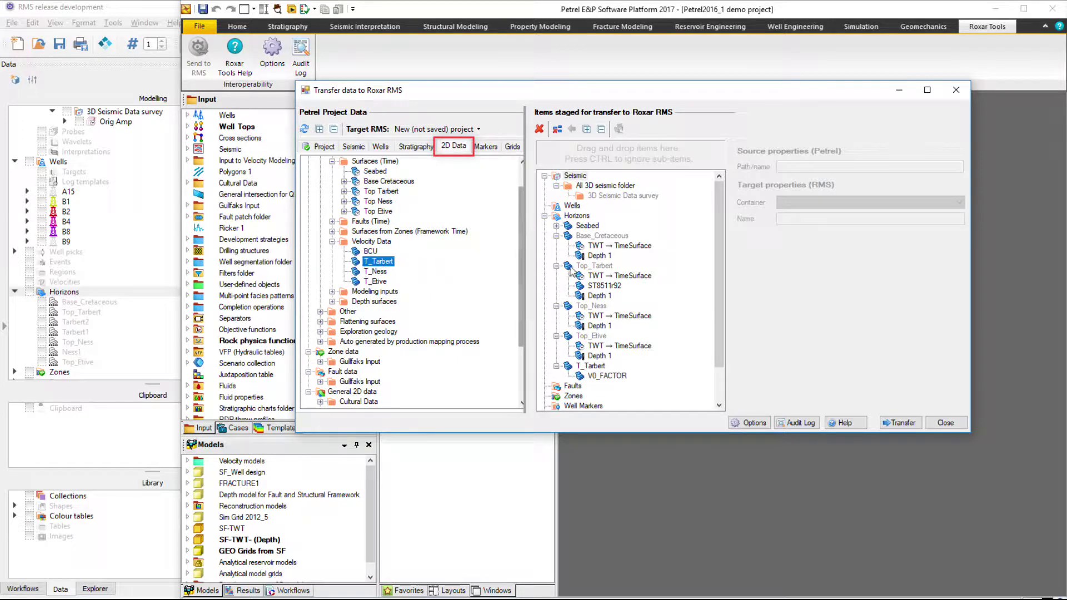
click(589, 366)
click(797, 218)
text(op_Tarbert)
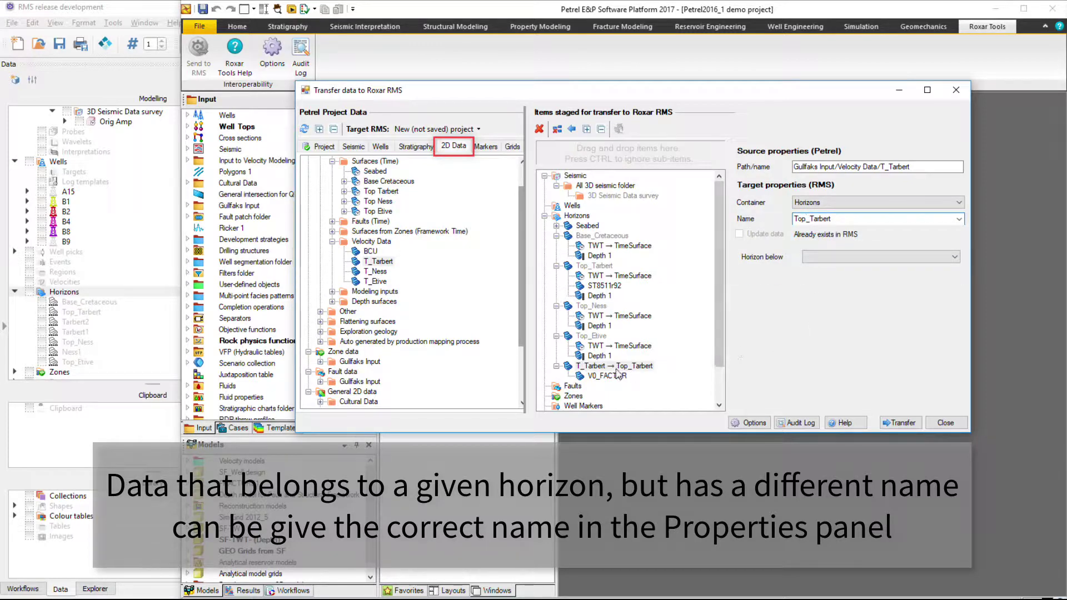
scroll(334, 325, down, 3)
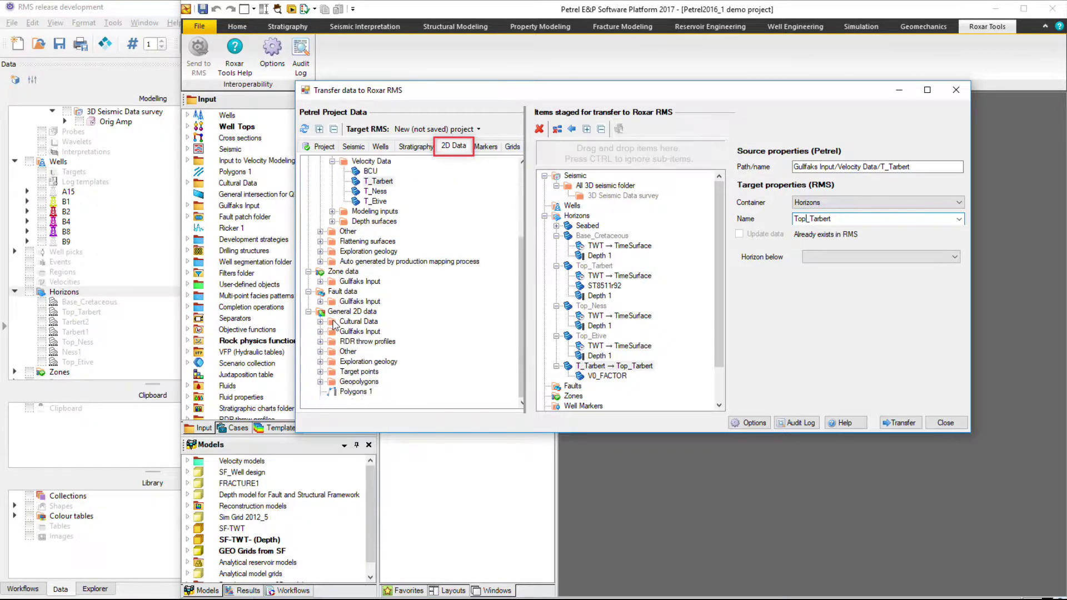
Stage the Coast line under coast lines and transfer the 14 staged 2D items.
click(320, 322)
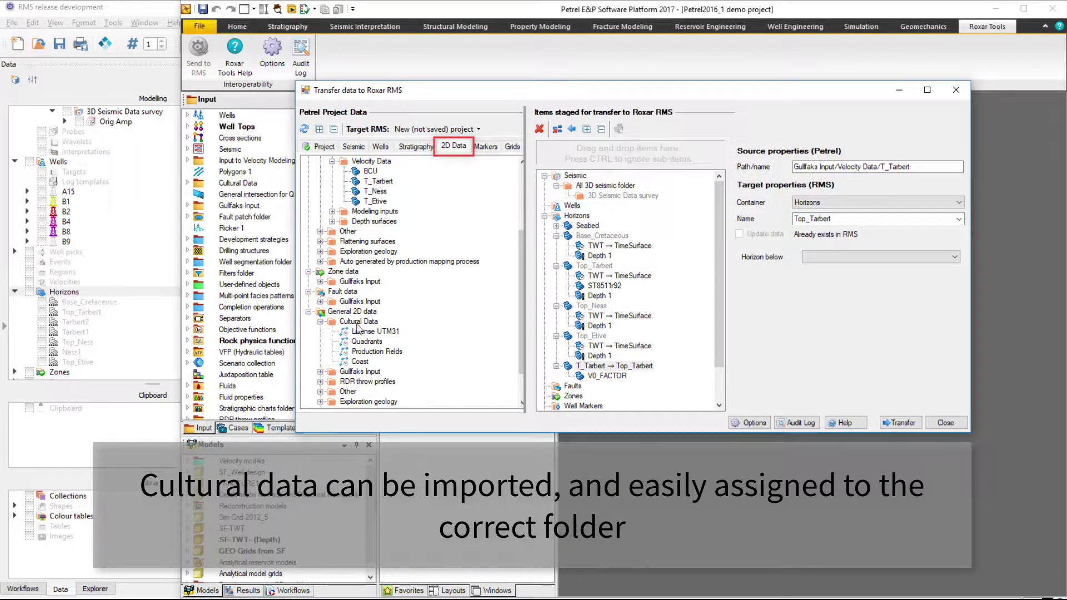
drag(360, 323, 589, 329)
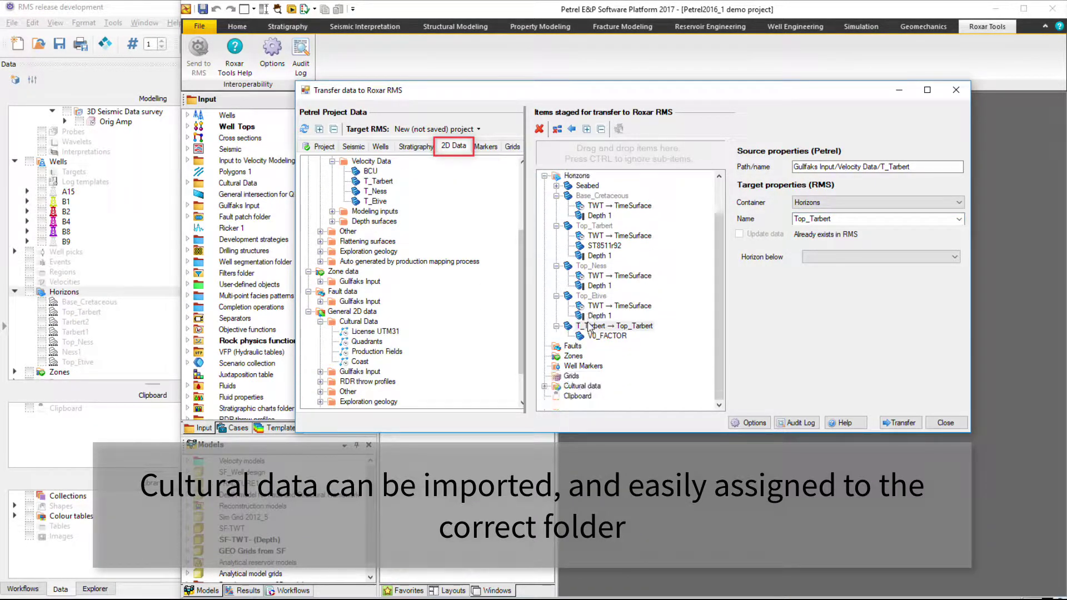
click(546, 385)
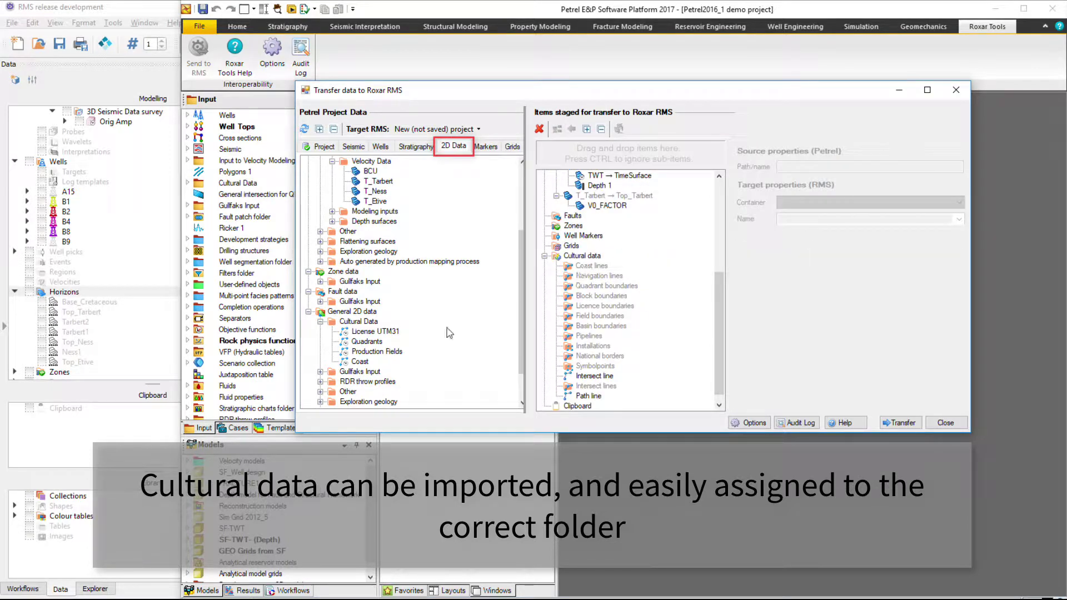
drag(360, 363, 596, 267)
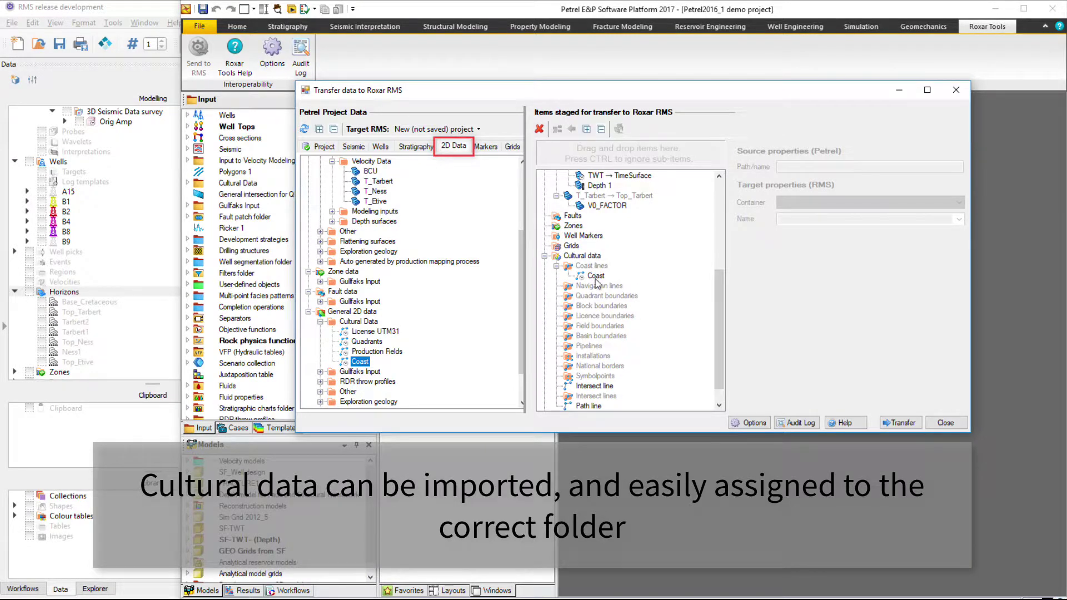
scroll(429, 343, down, 2)
scroll(630, 391, down, 1)
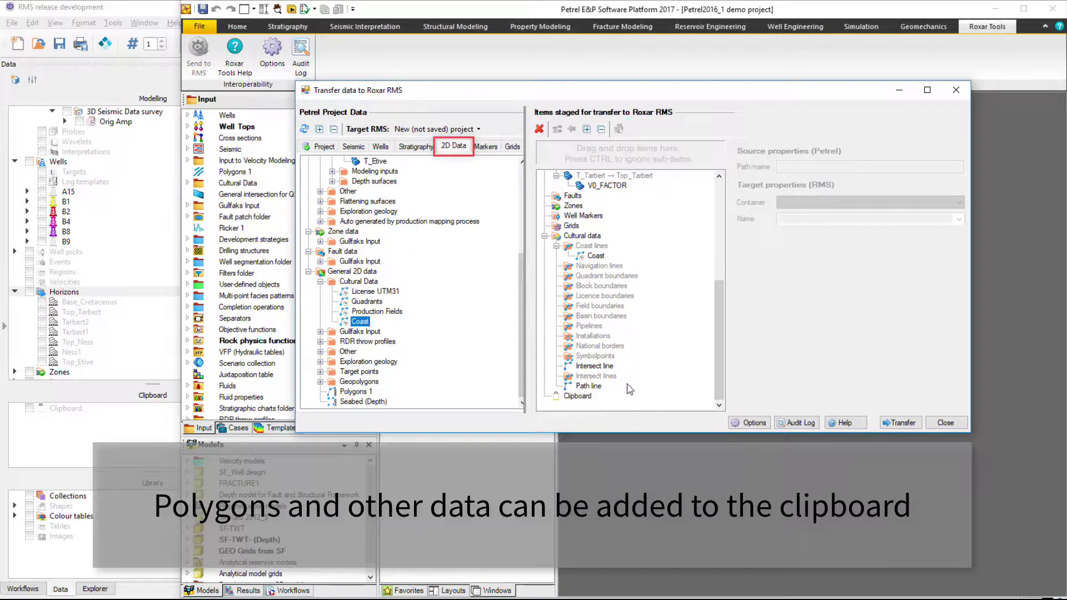
mouse_move(366, 391)
mouse_down()
mouse_move(595, 397)
mouse_move(584, 401)
mouse_up()
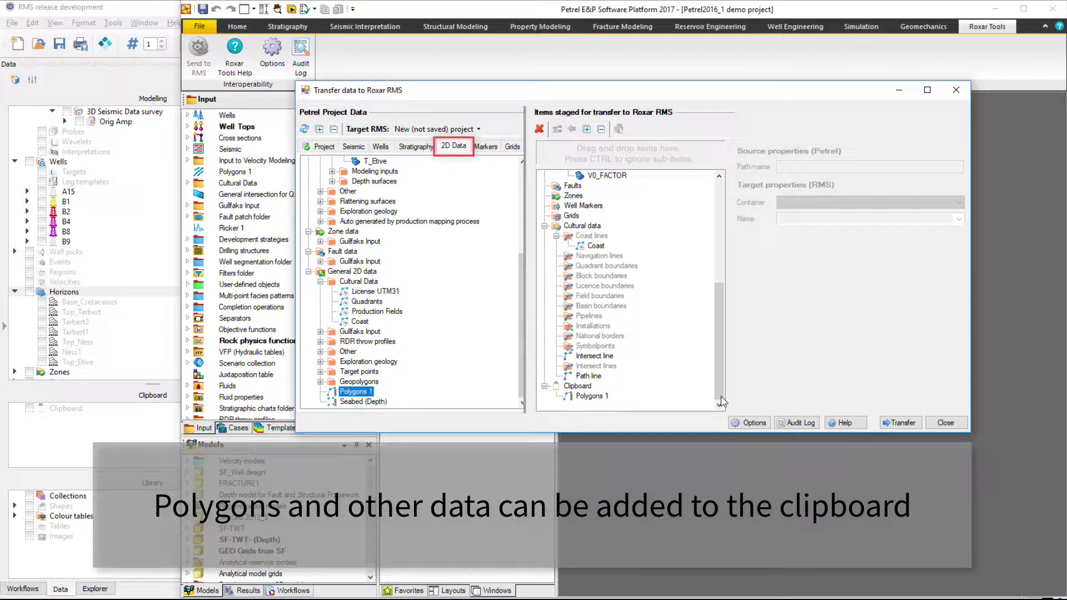
click(892, 425)
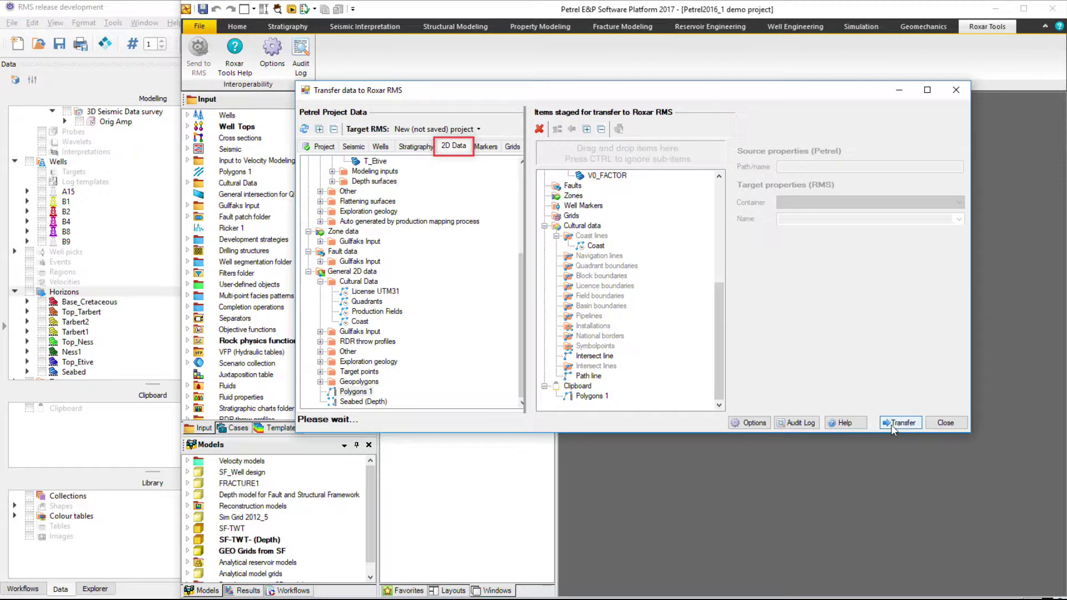
In RMS, expand Top_Tarbert's surfaces and the Cultural data coast lines.
click(146, 73)
scroll(25, 242, down, 1)
scroll(34, 252, down, 1)
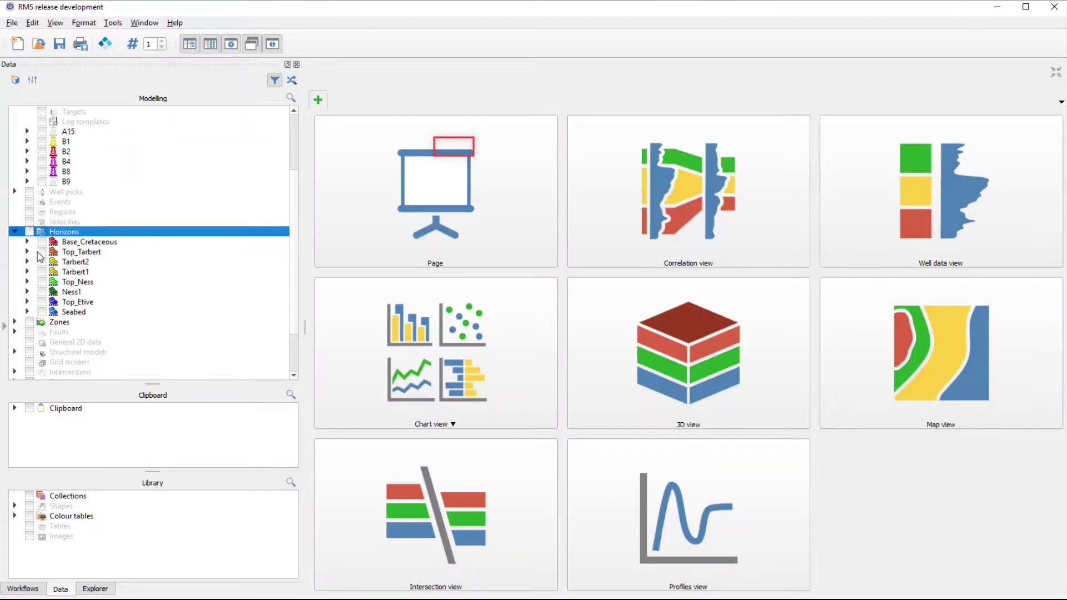
click(26, 252)
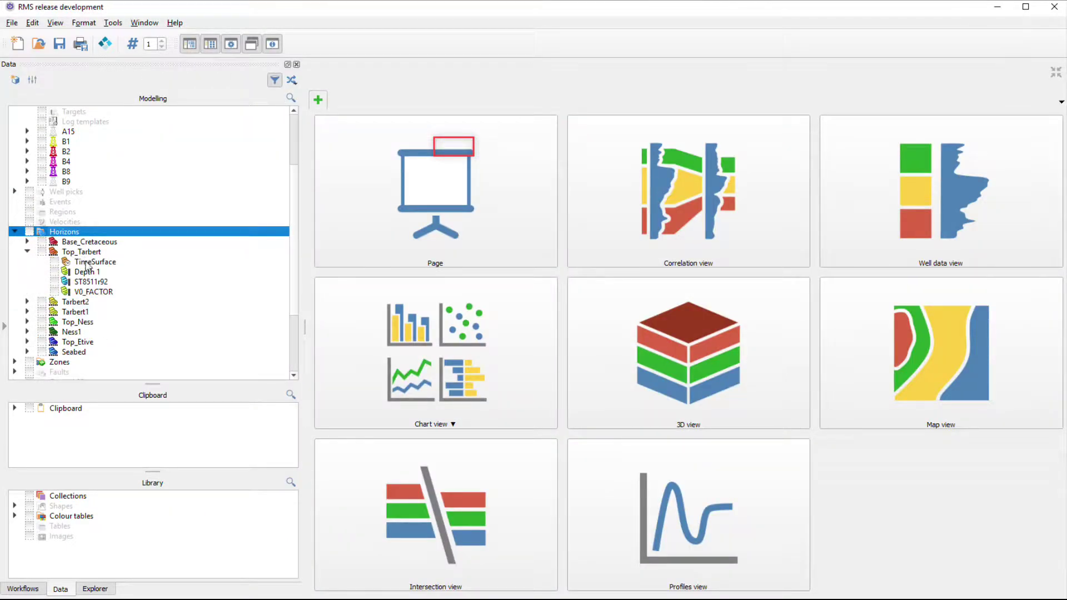
scroll(74, 337, down, 3)
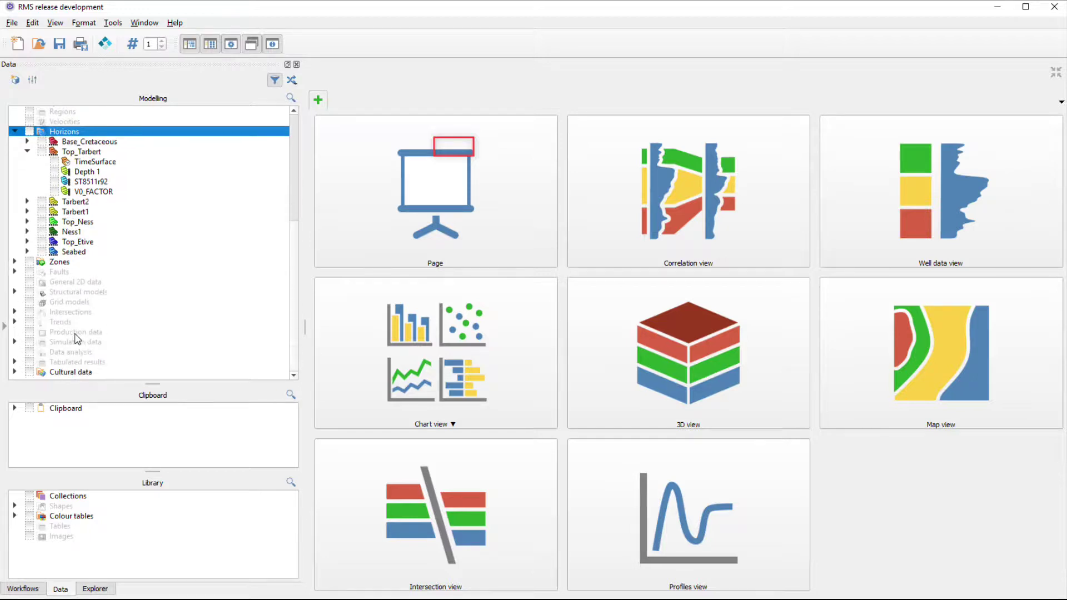
click(13, 372)
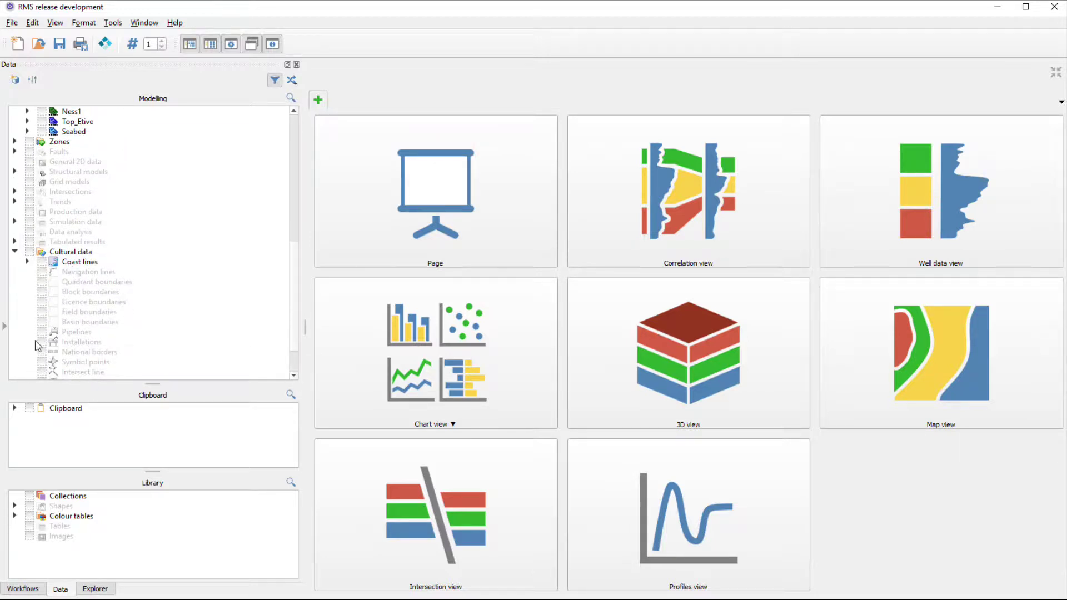
Check the RMS Clipboard, then stage Petrel's well picks grouped By Horizon.
click(14, 409)
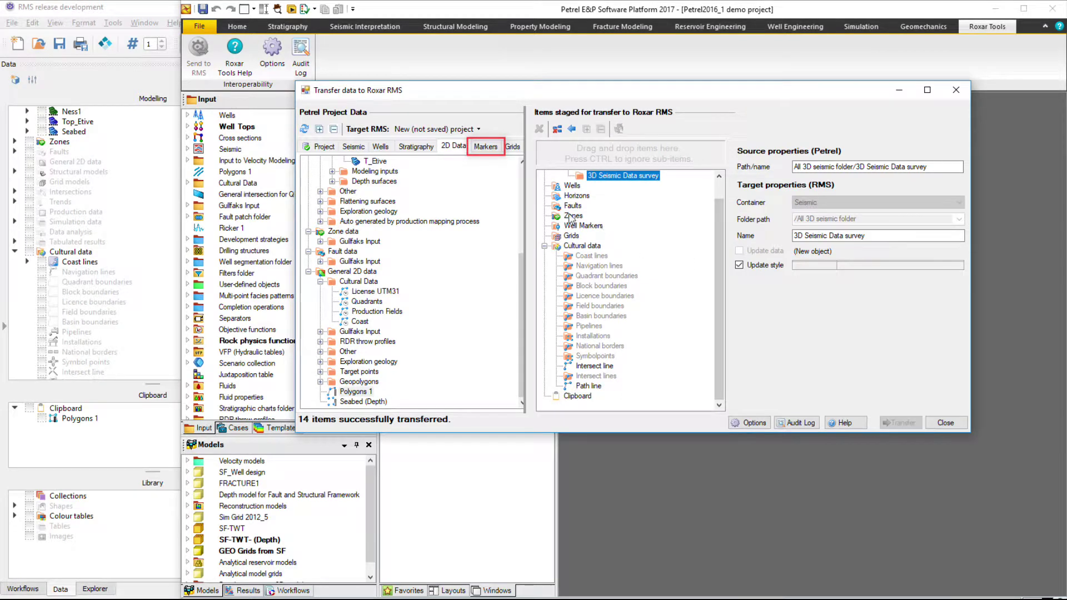
click(485, 148)
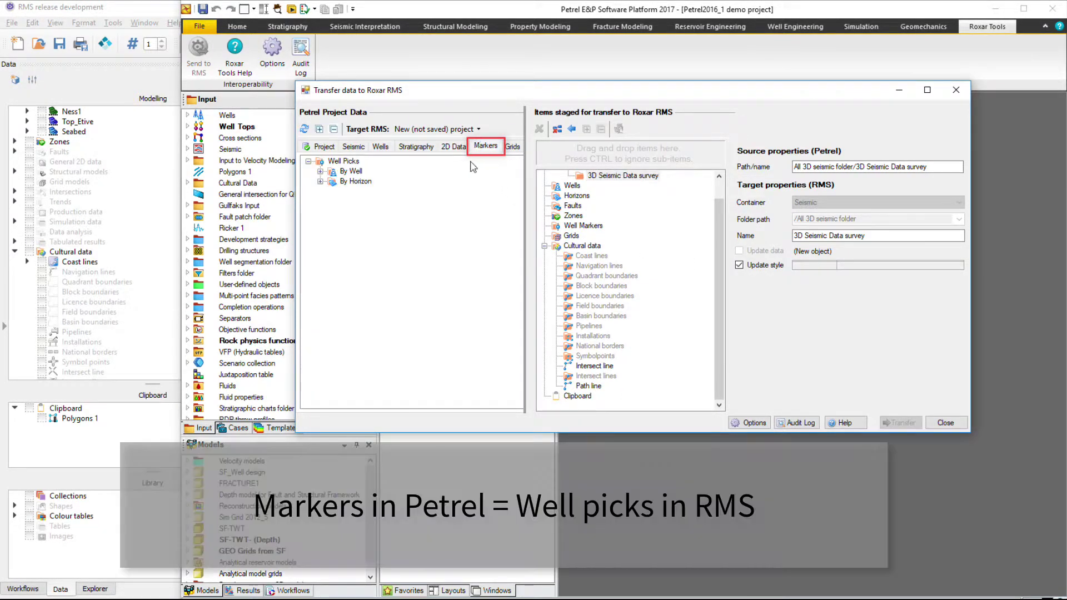
click(321, 171)
click(320, 180)
drag(353, 184, 618, 218)
scroll(619, 219, down, 3)
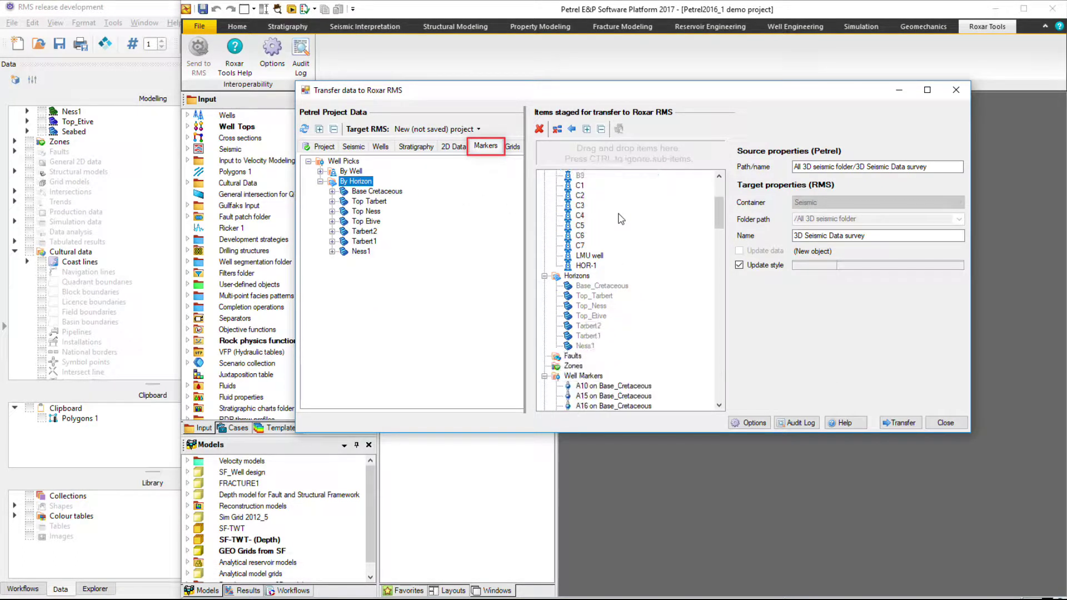
scroll(619, 219, down, 3)
Keep Default as the wellpick set and transfer the 118 well-pick items.
click(585, 298)
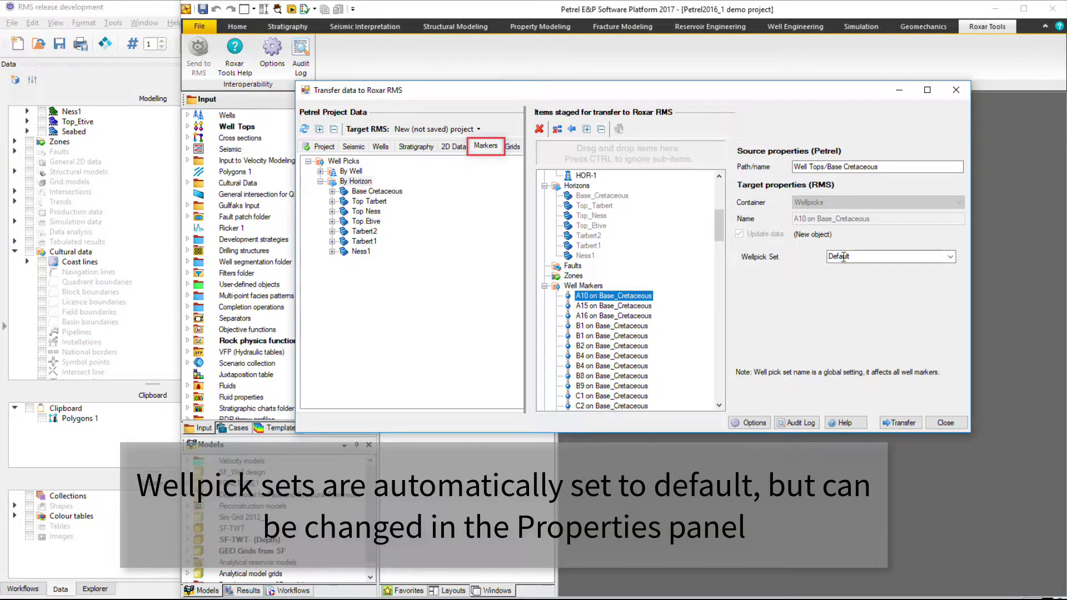
click(950, 257)
click(892, 267)
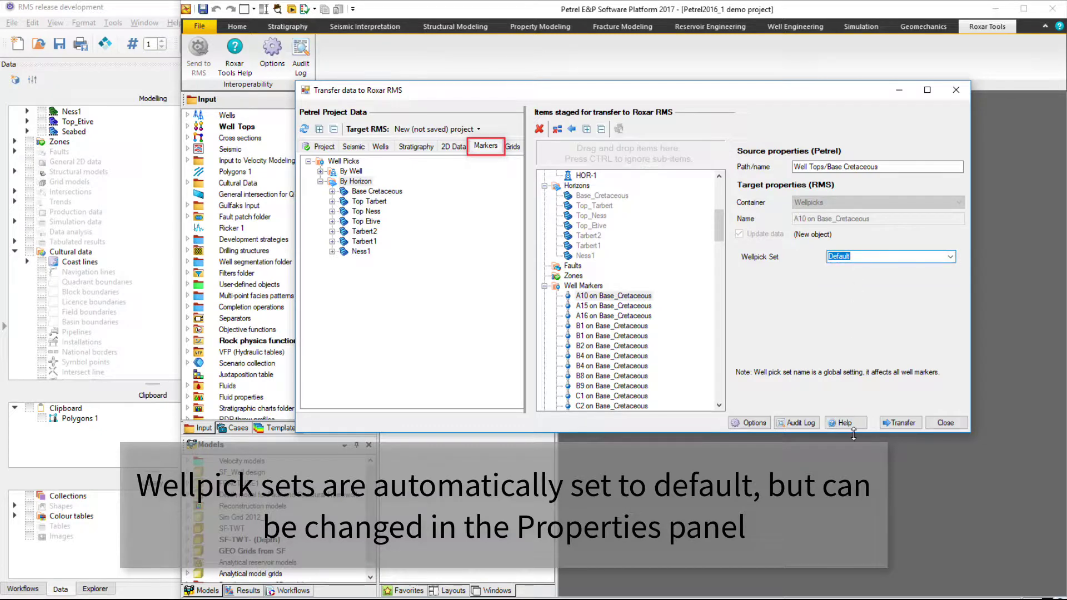
click(894, 431)
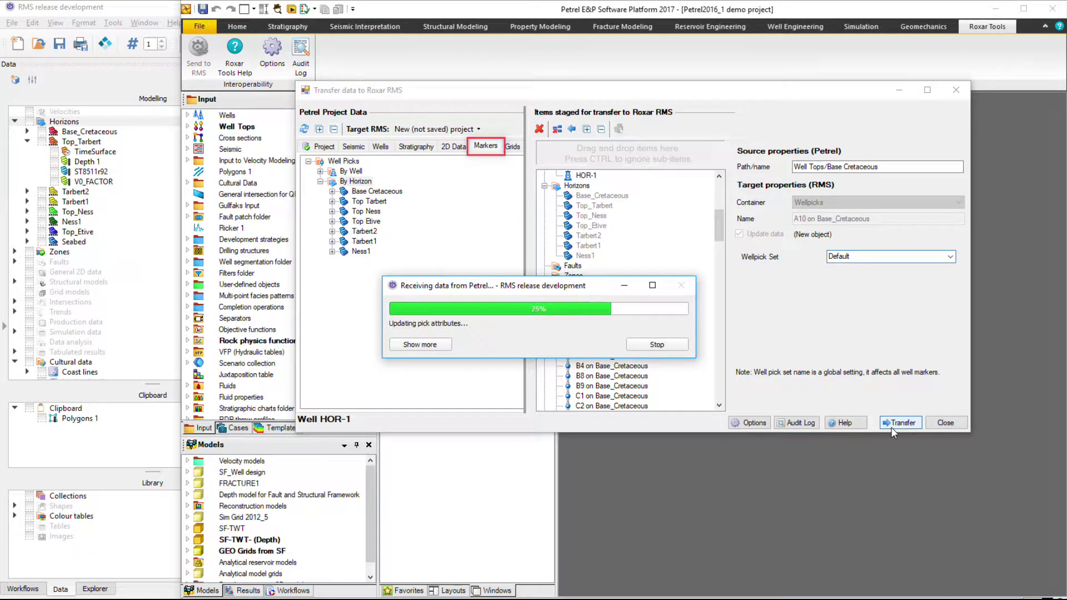
In RMS, expand Well picks > Default > Horizon to list picks Base_Cretaceous through Top_Etive.
click(140, 81)
scroll(63, 146, up, 3)
scroll(51, 183, up, 2)
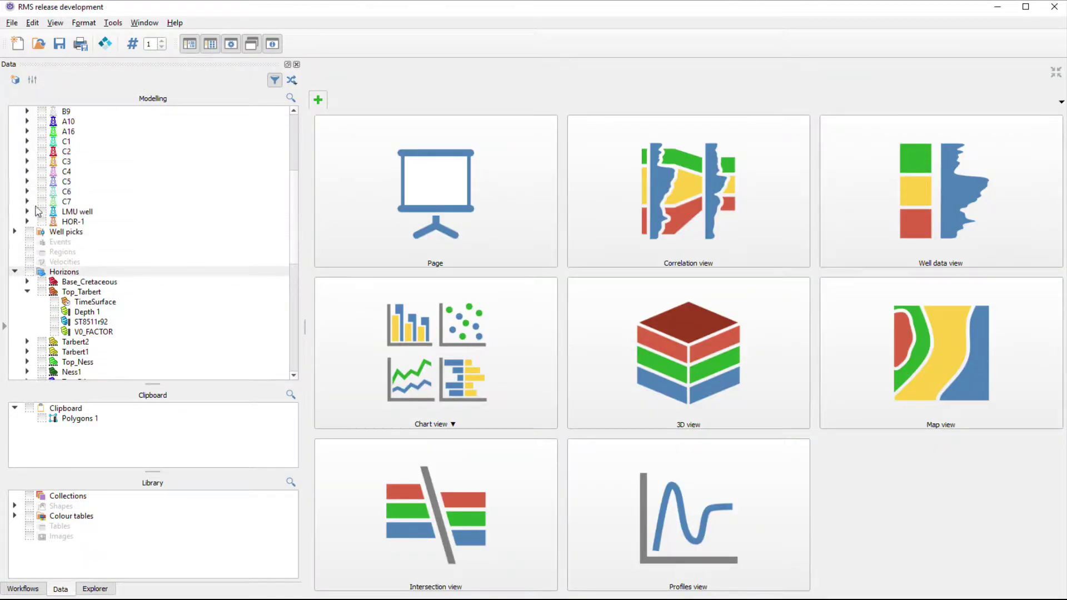
click(14, 232)
click(27, 242)
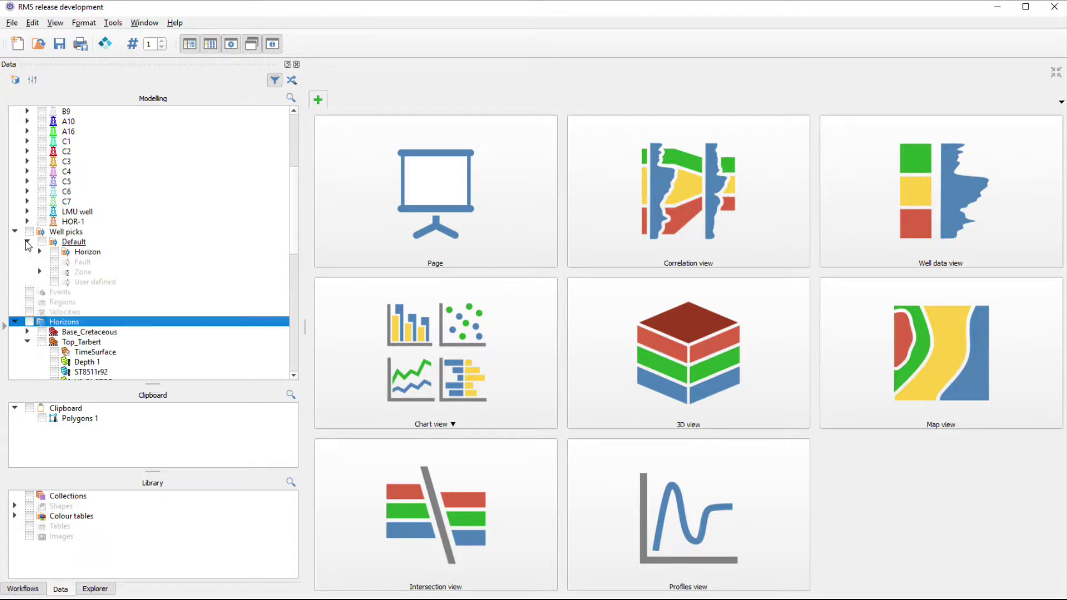
click(39, 252)
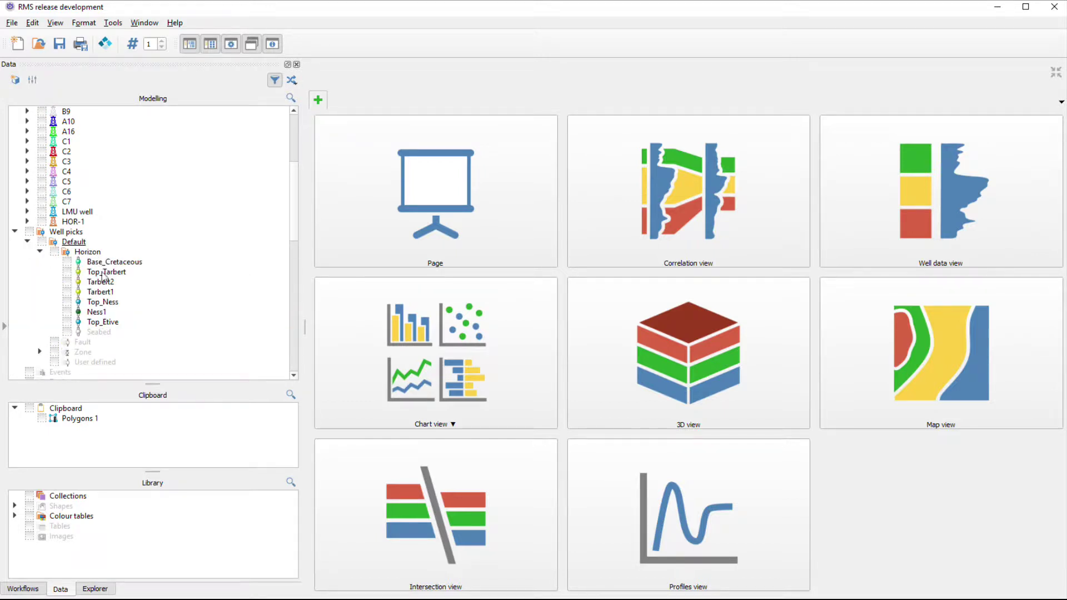
scroll(102, 282, down, 2)
scroll(105, 250, down, 1)
scroll(104, 177, down, 1)
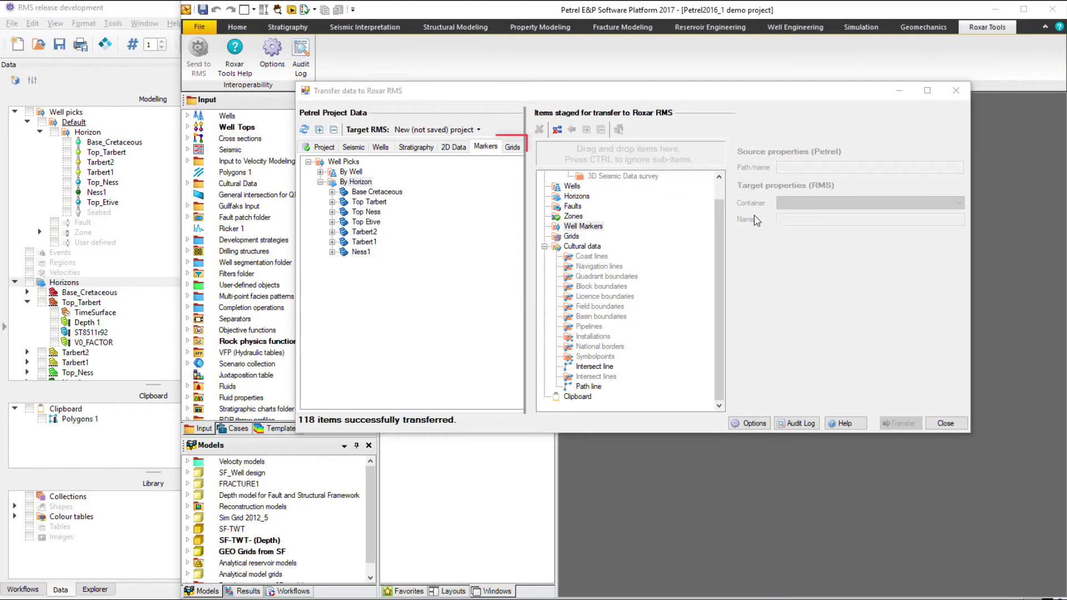
Drag the TI grid into the staged transfer items and expand it to show its TI property.
click(512, 148)
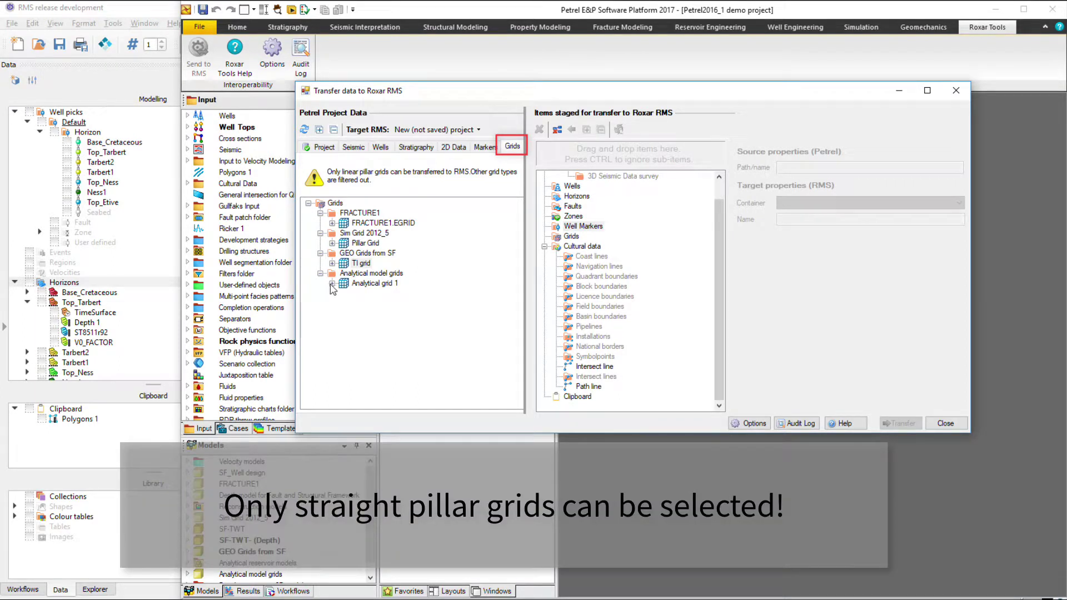
click(333, 284)
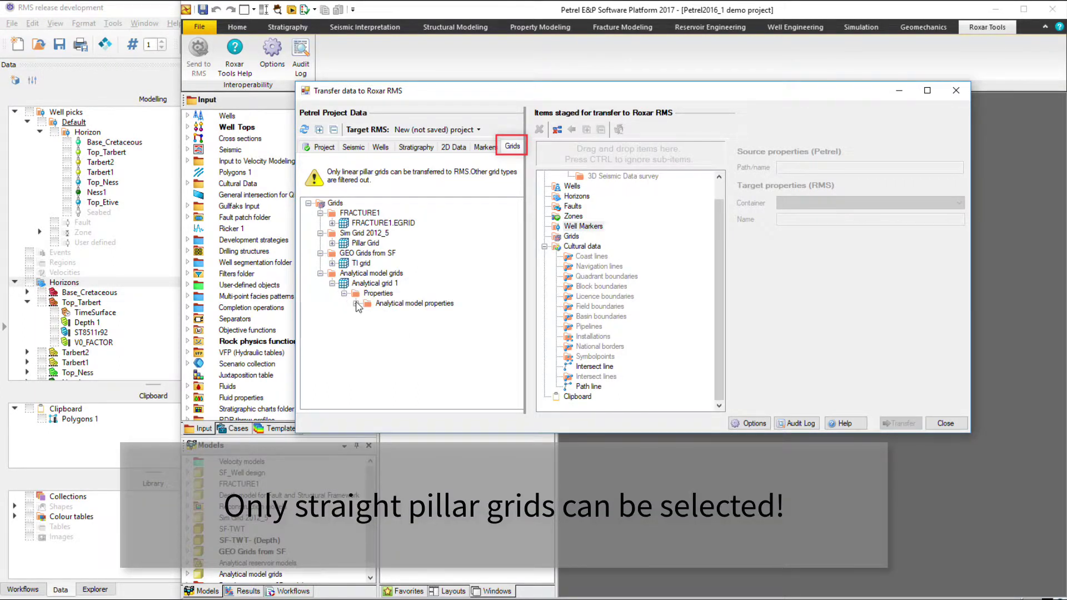
click(357, 304)
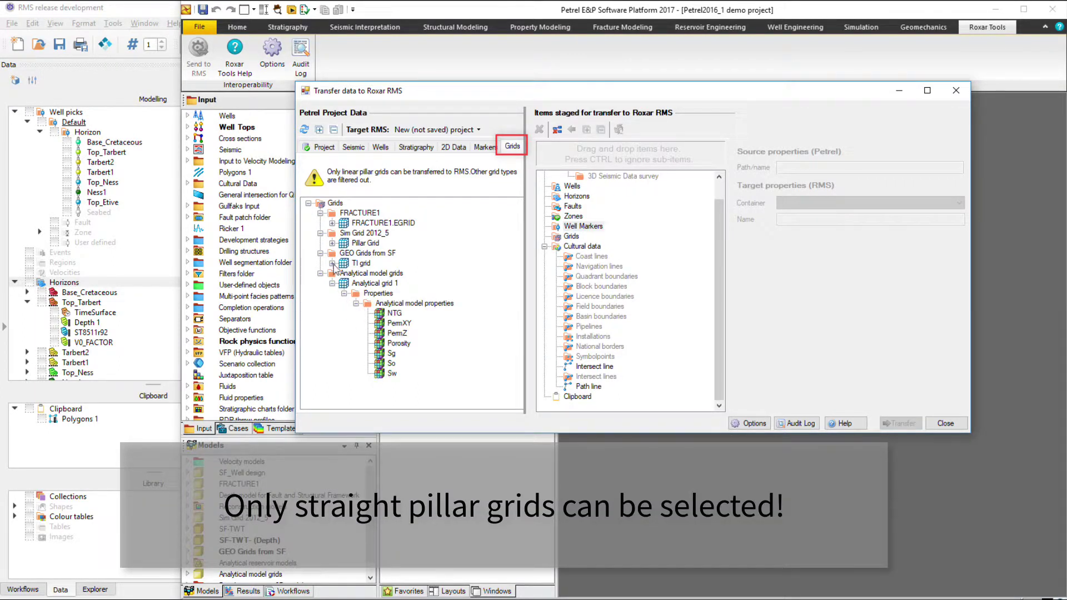
double_click(359, 266)
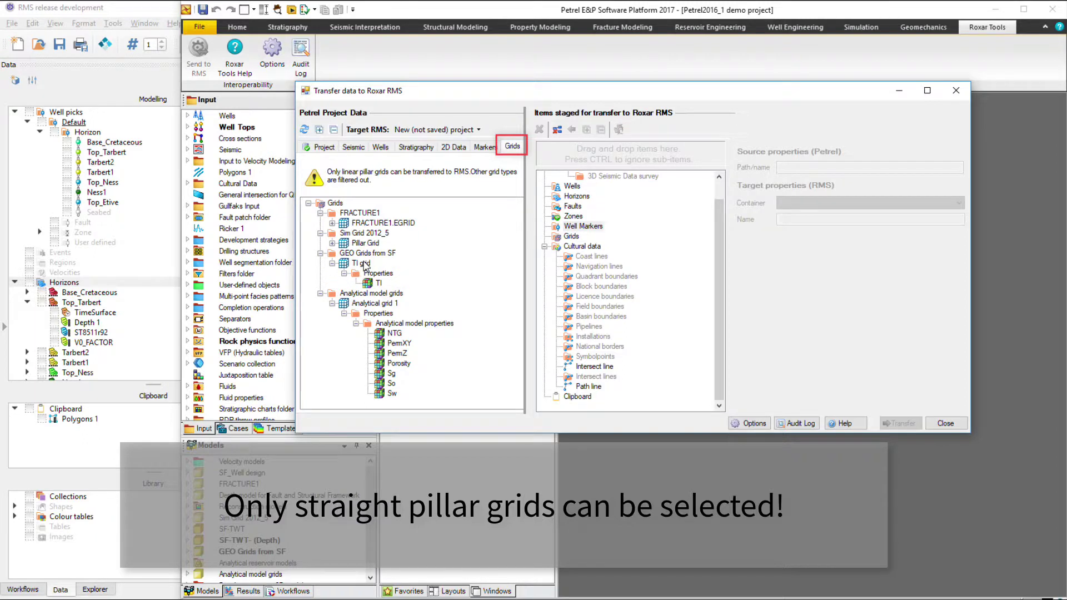
drag(363, 265, 538, 272)
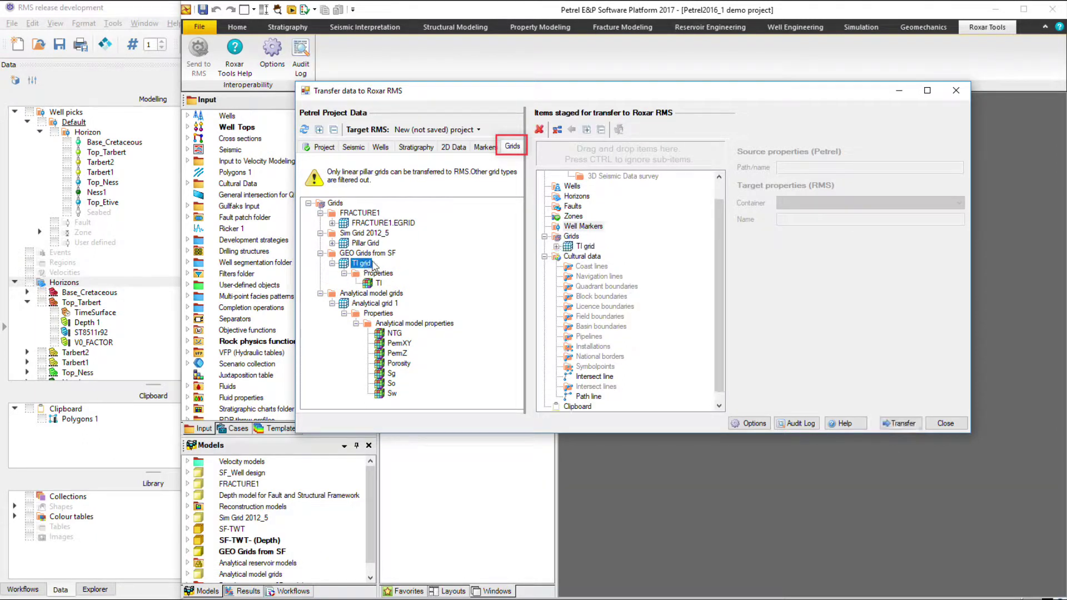
click(556, 247)
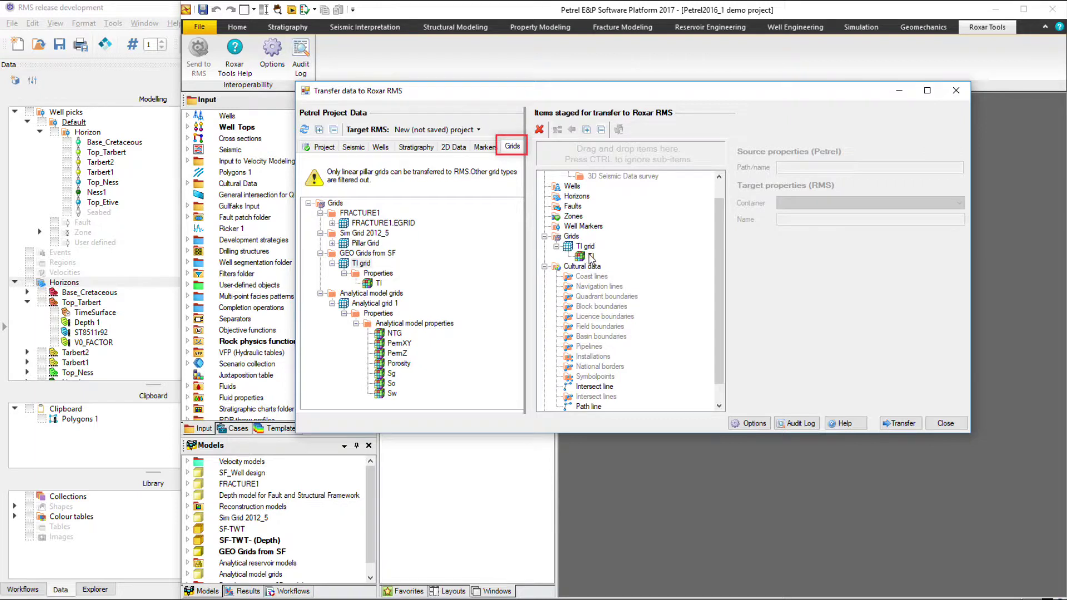
Rename the staged TI property's target to Facies and transfer the TI grid to RMS.
click(584, 258)
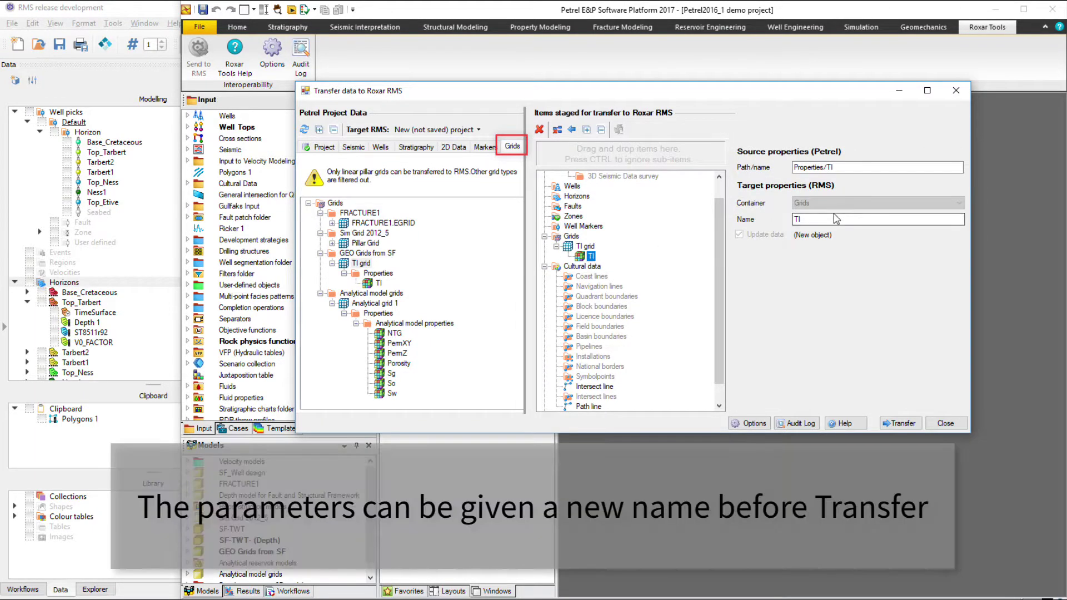
double_click(808, 220)
text(Facies)
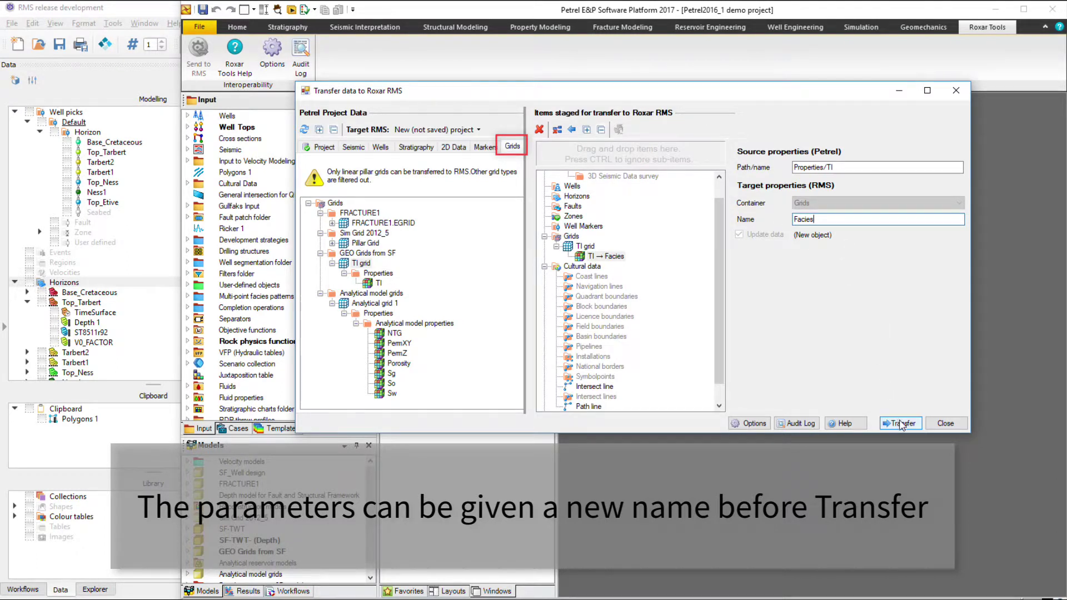
click(900, 424)
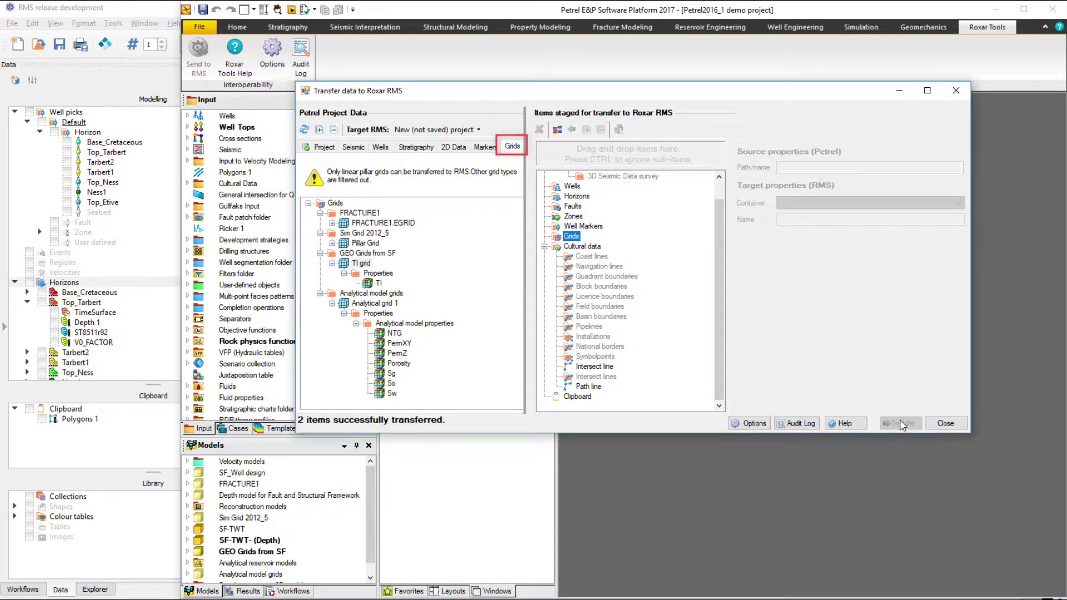
Display the TI grid's Facies property in a new RMS 3D view, tilted into perspective.
click(122, 83)
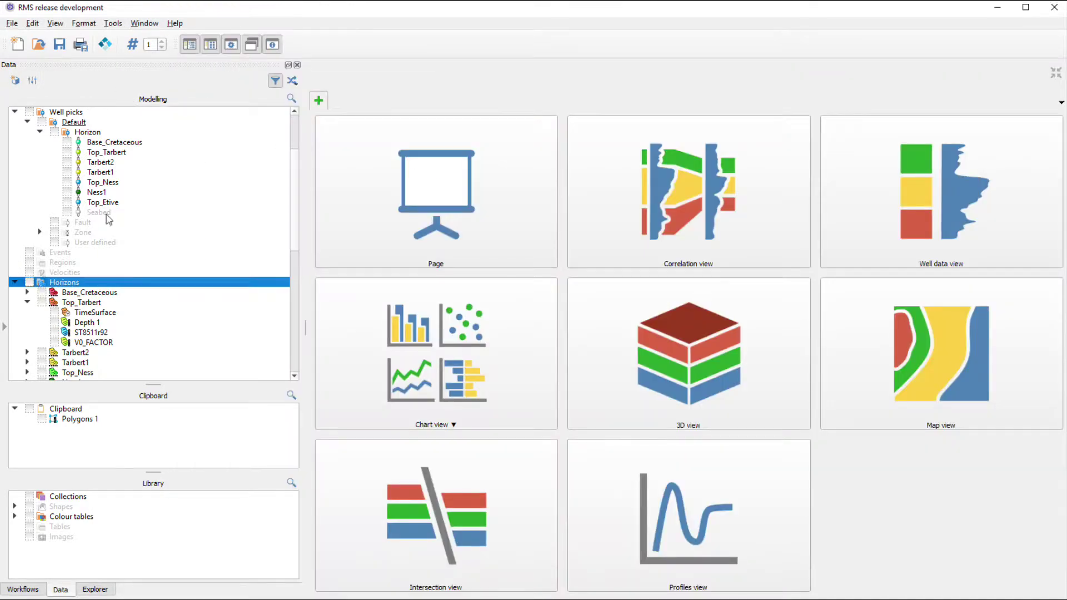
scroll(105, 228, down, 3)
scroll(73, 279, down, 3)
click(14, 272)
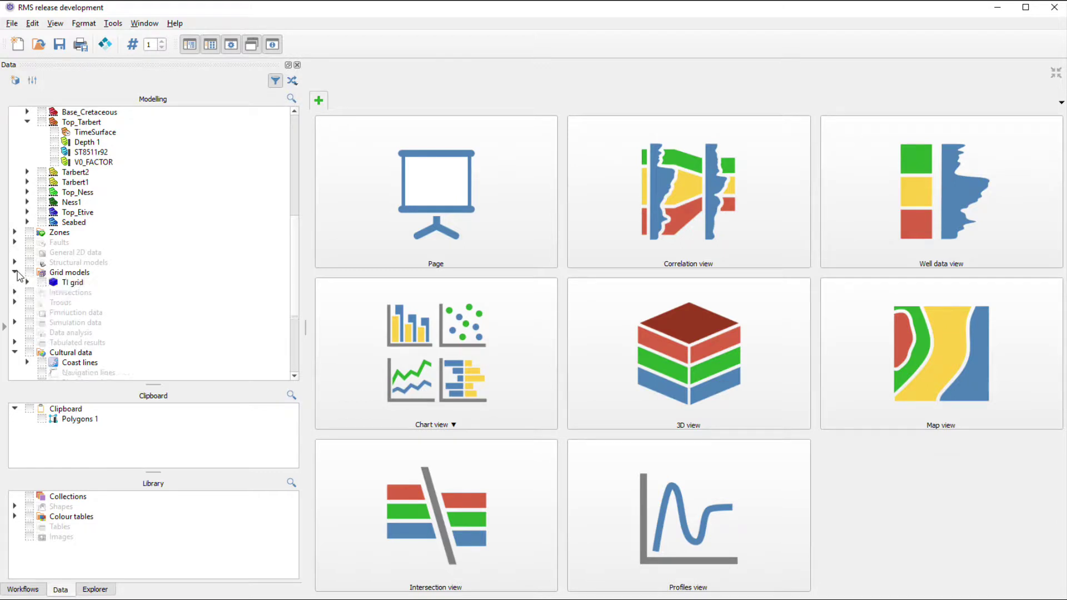
click(27, 282)
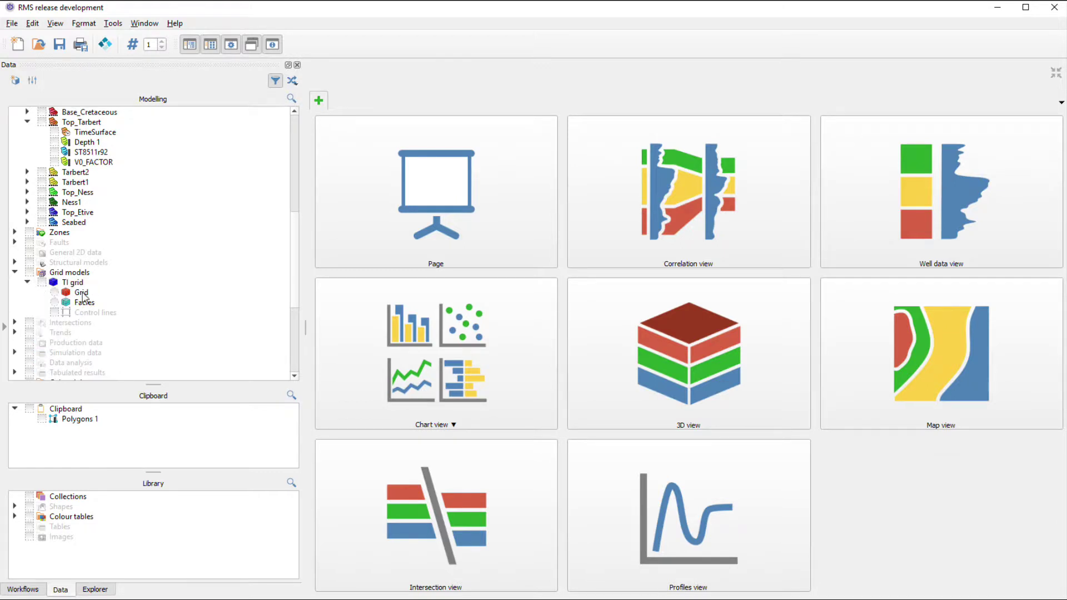
click(678, 317)
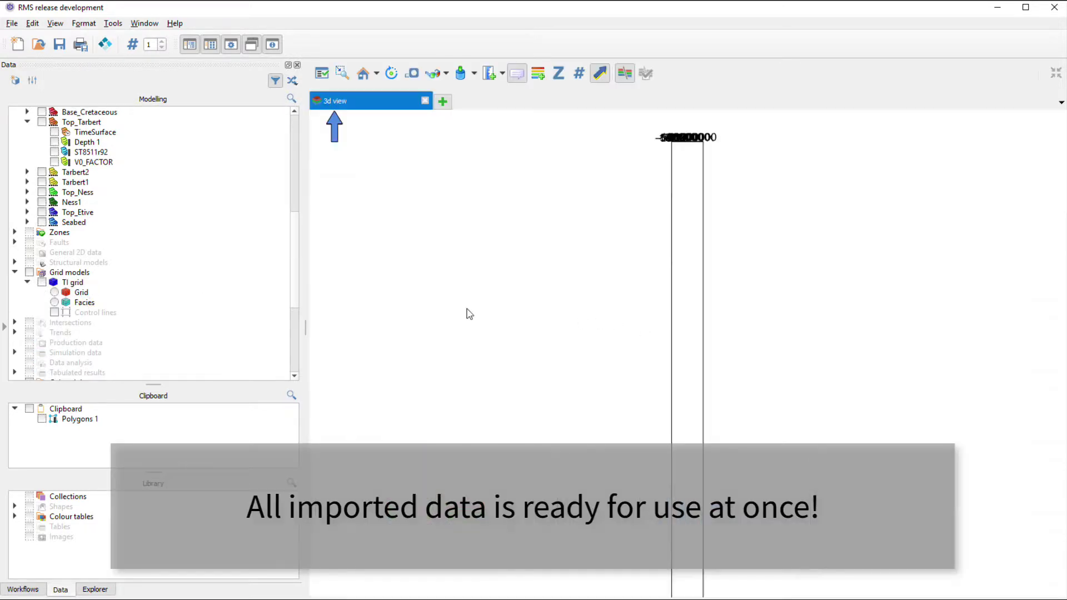
click(55, 303)
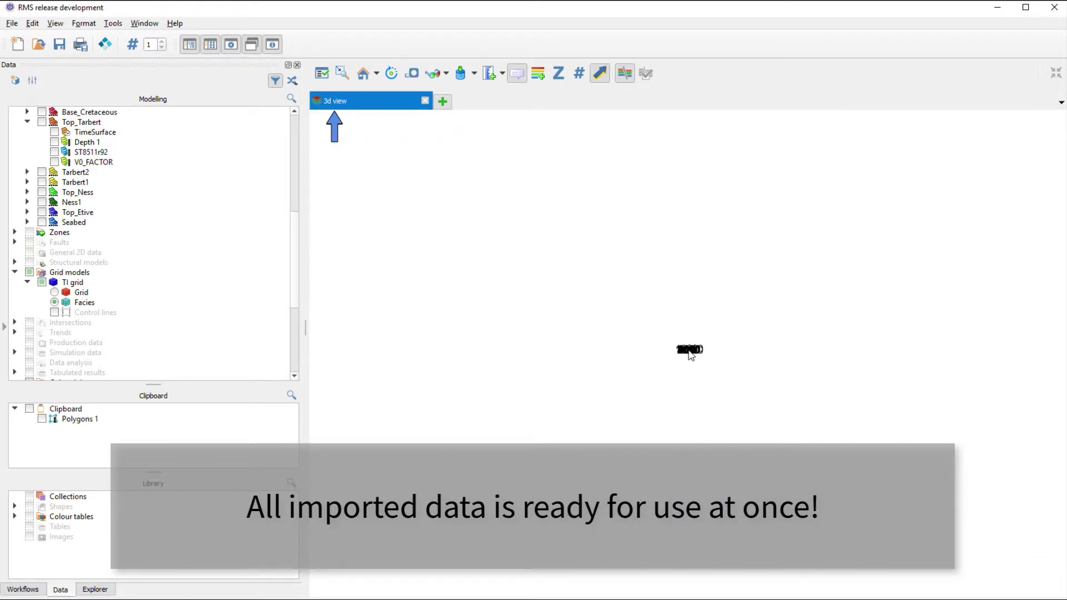
scroll(682, 352, up, 5)
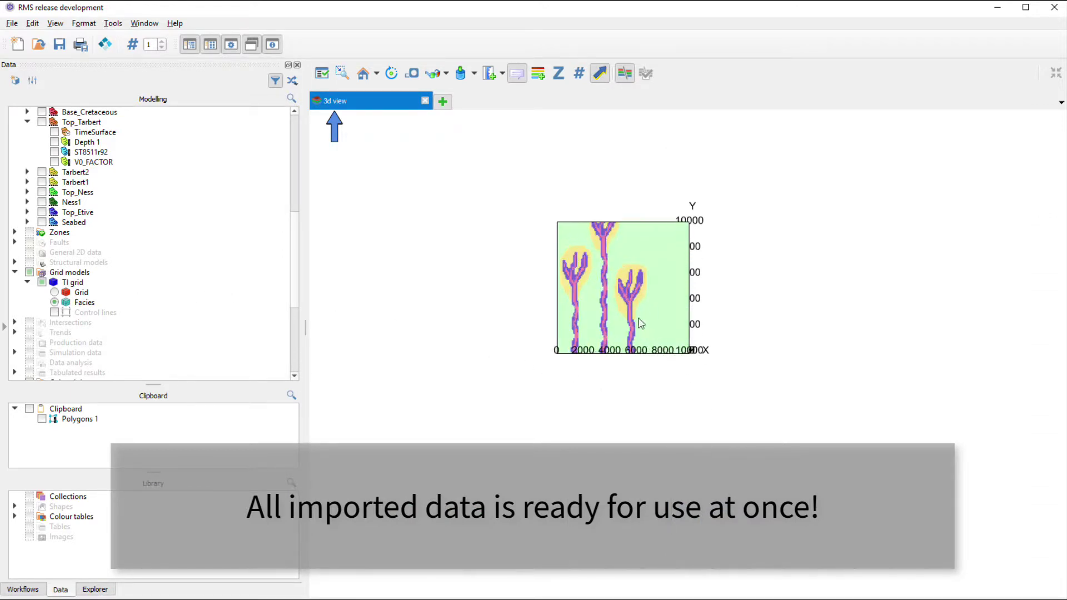
scroll(633, 315, up, 2)
mouse_move(609, 337)
mouse_down()
mouse_move(631, 219)
mouse_move(585, 250)
mouse_move(767, 340)
mouse_move(676, 320)
mouse_move(643, 389)
mouse_up()
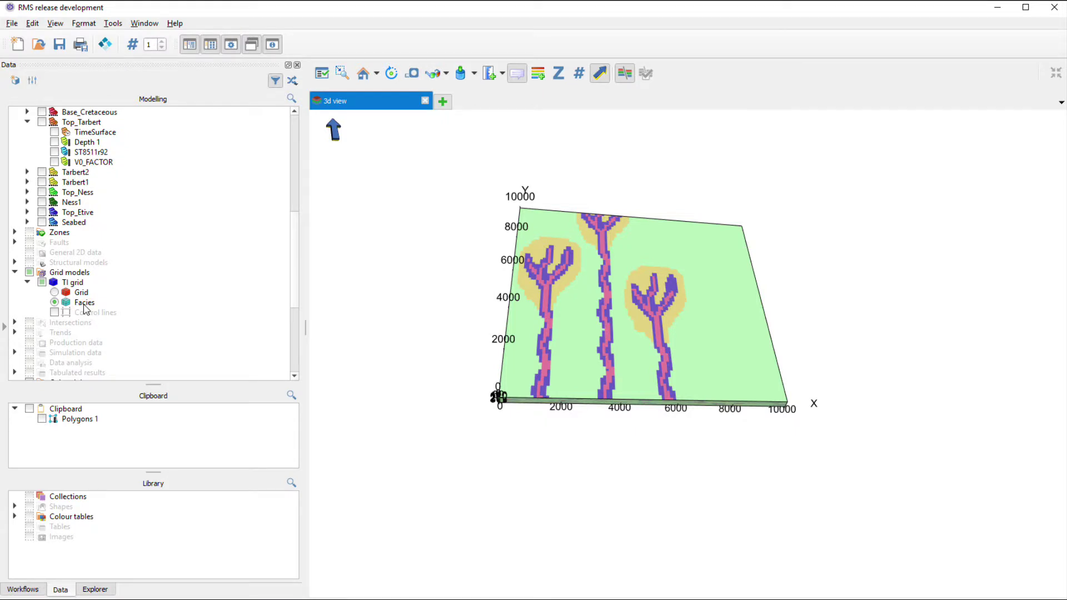
click(84, 305)
right_click(82, 304)
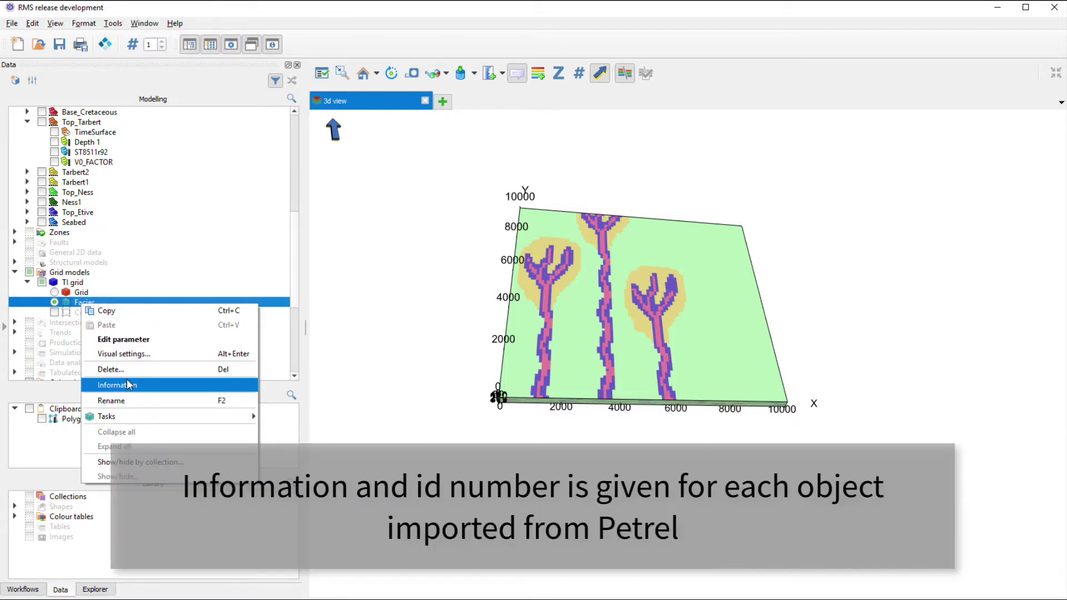
click(129, 384)
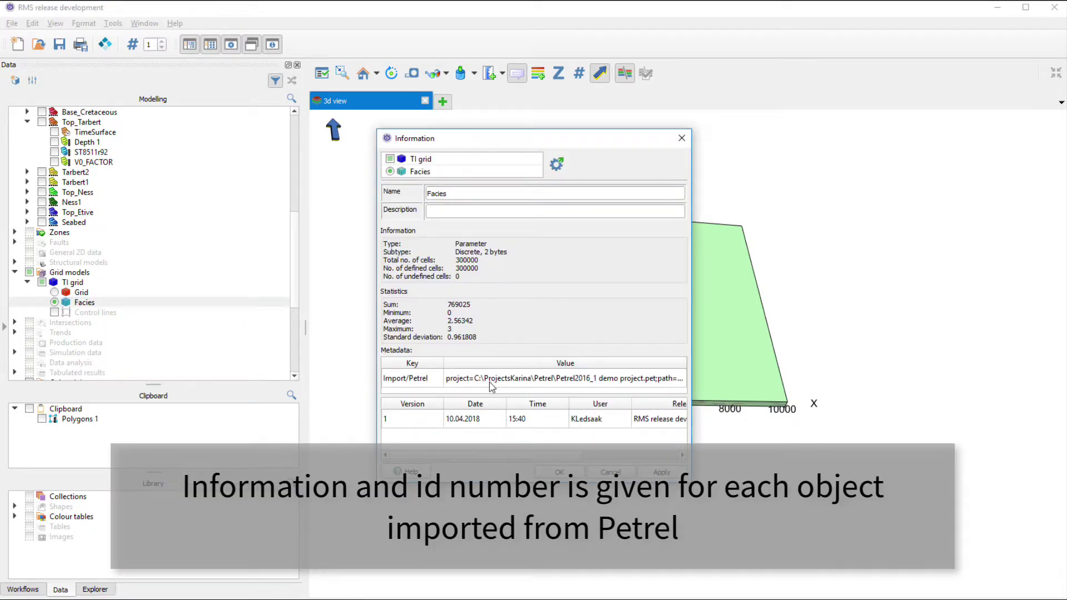
double_click(525, 382)
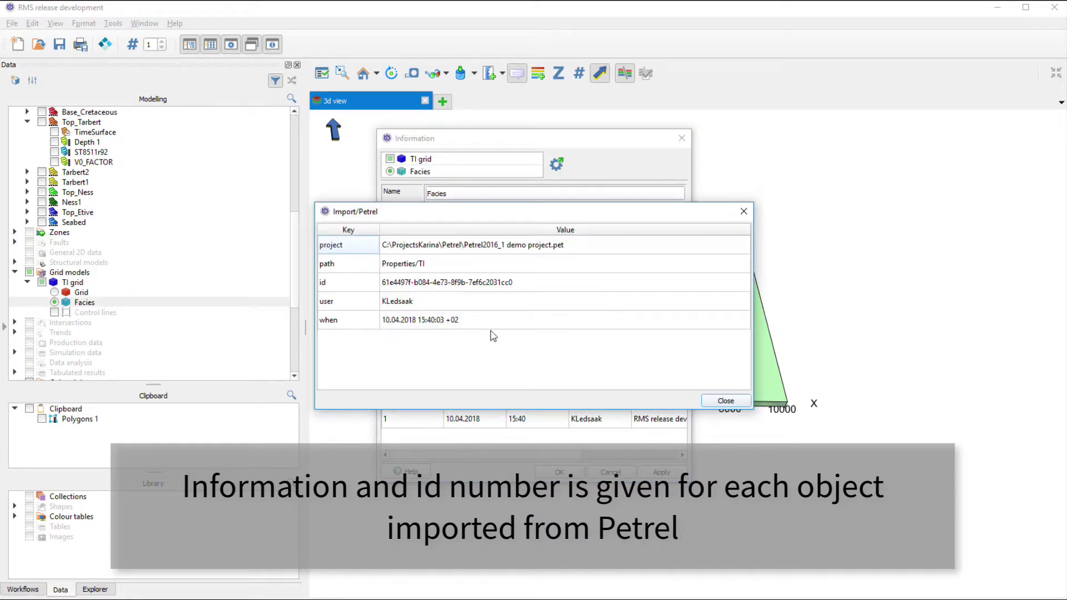
click(724, 401)
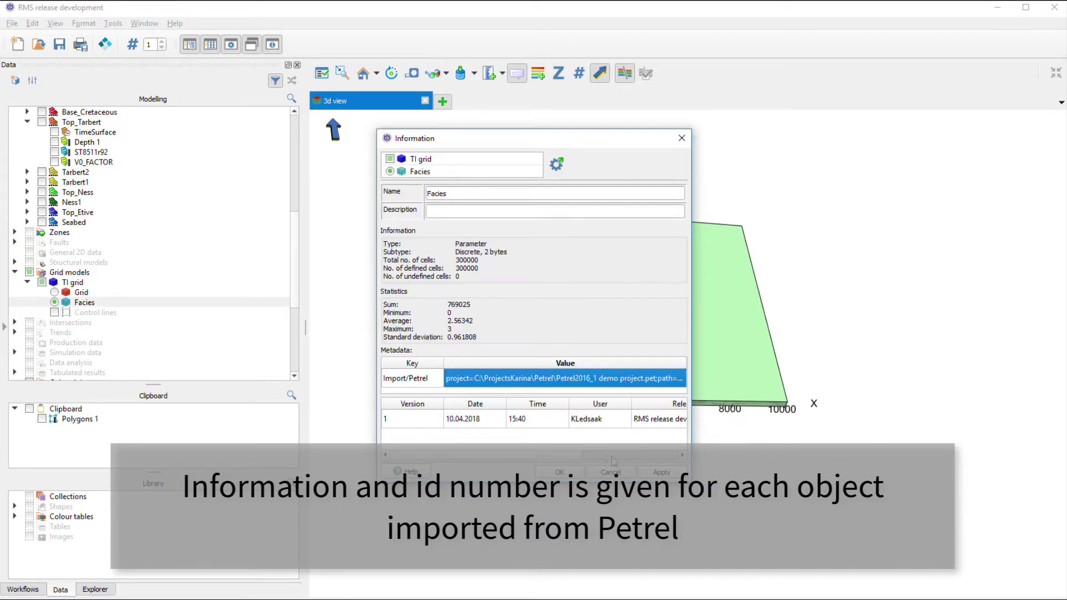
click(562, 473)
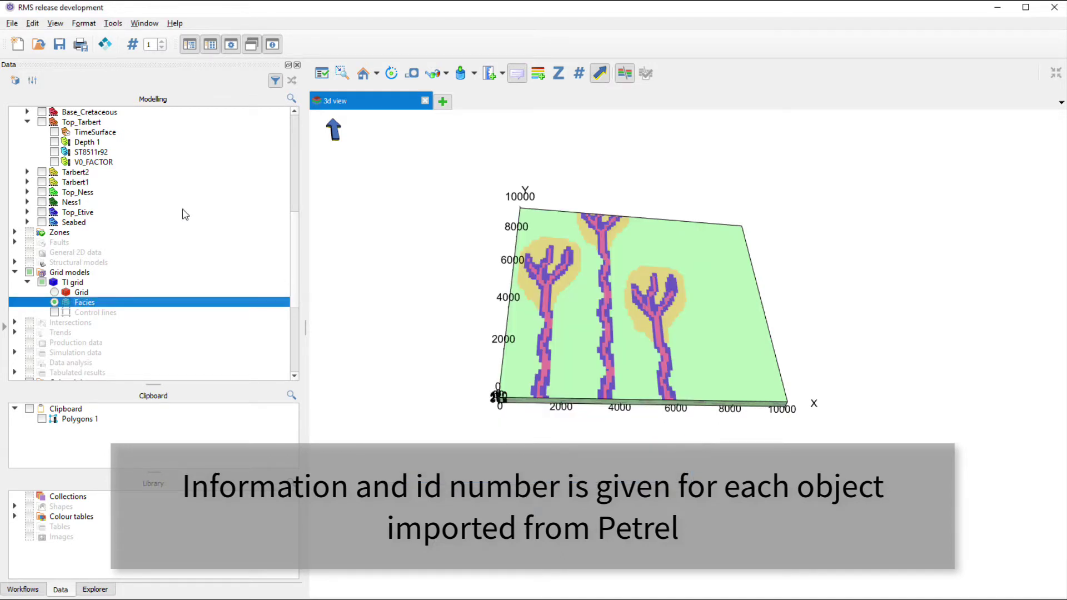
scroll(167, 208, up, 7)
right_click(109, 192)
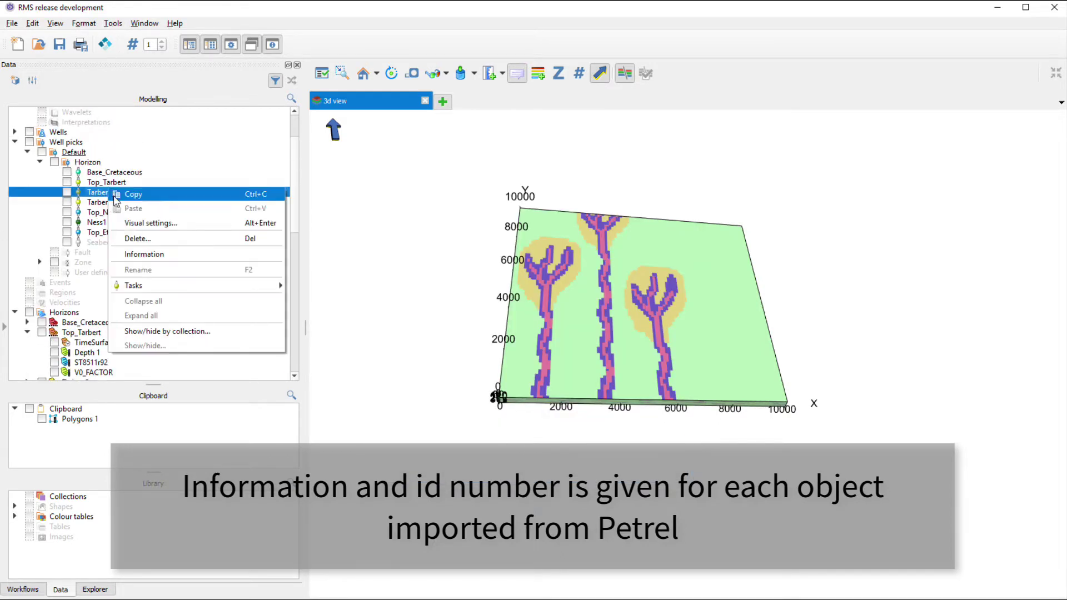
click(138, 250)
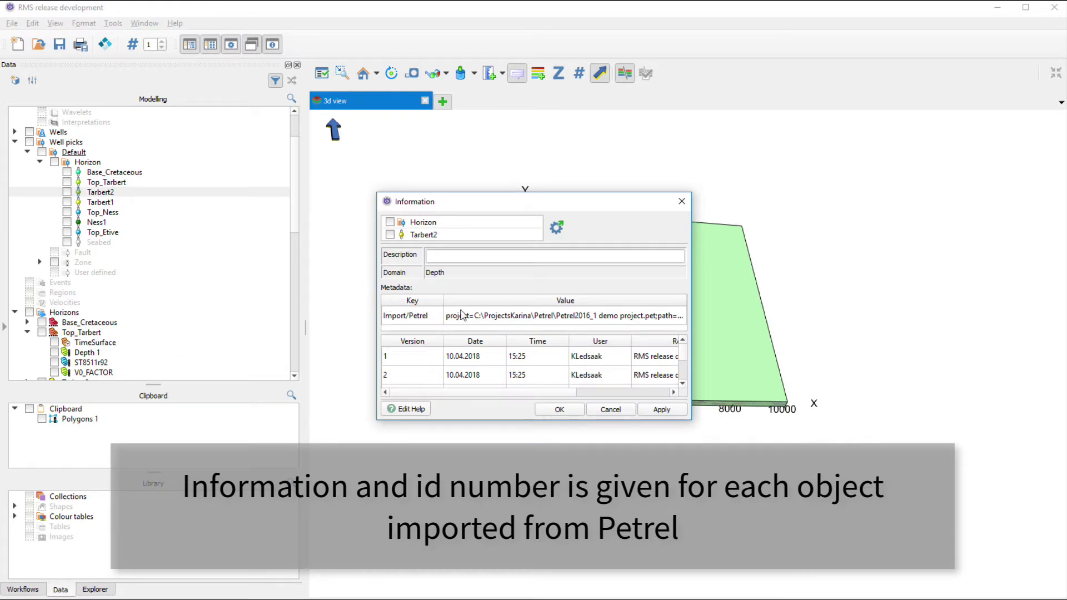
click(560, 409)
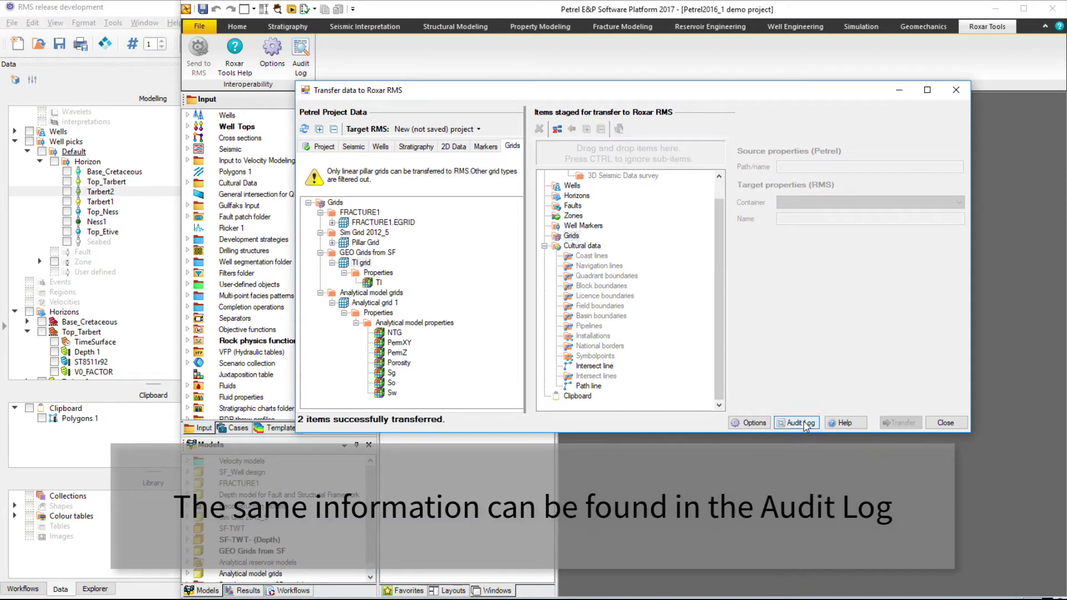
click(800, 423)
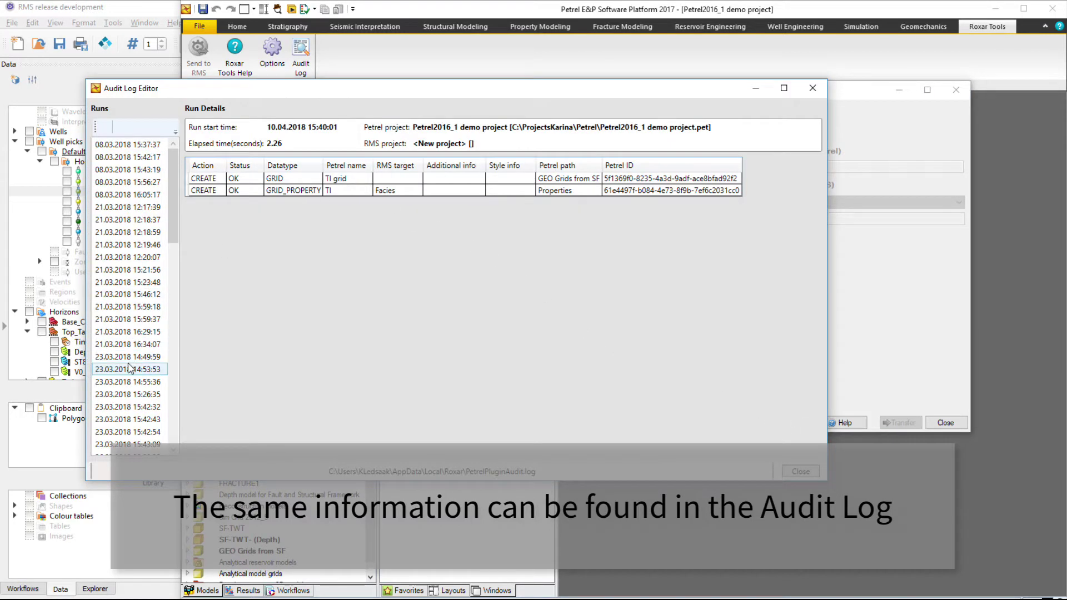
scroll(130, 360, down, 3)
scroll(130, 360, down, 3)
scroll(130, 360, down, 3)
scroll(130, 360, down, 3)
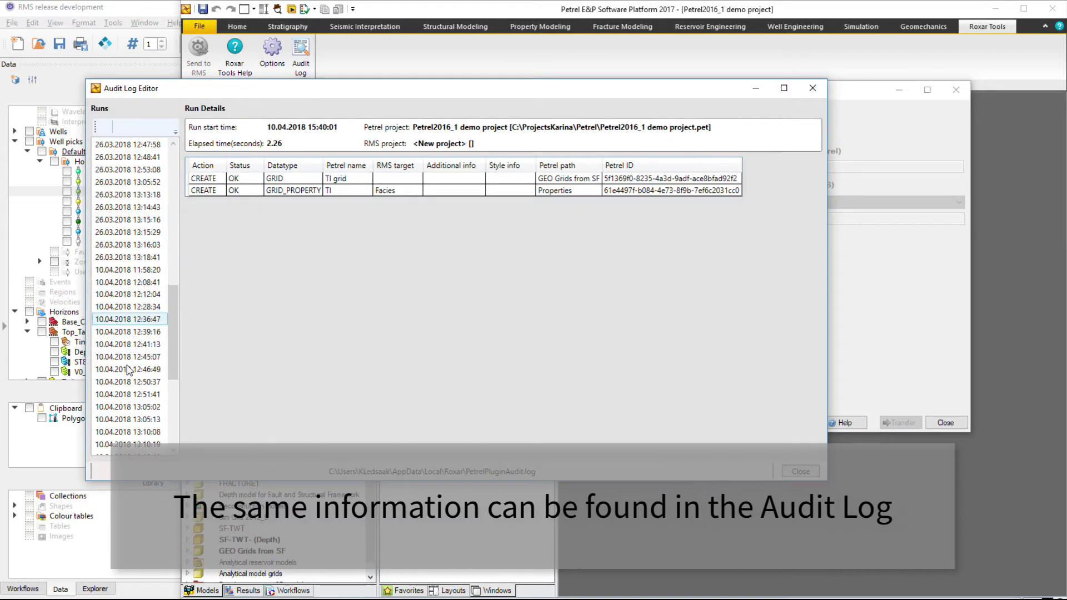
scroll(125, 370, down, 4)
click(116, 400)
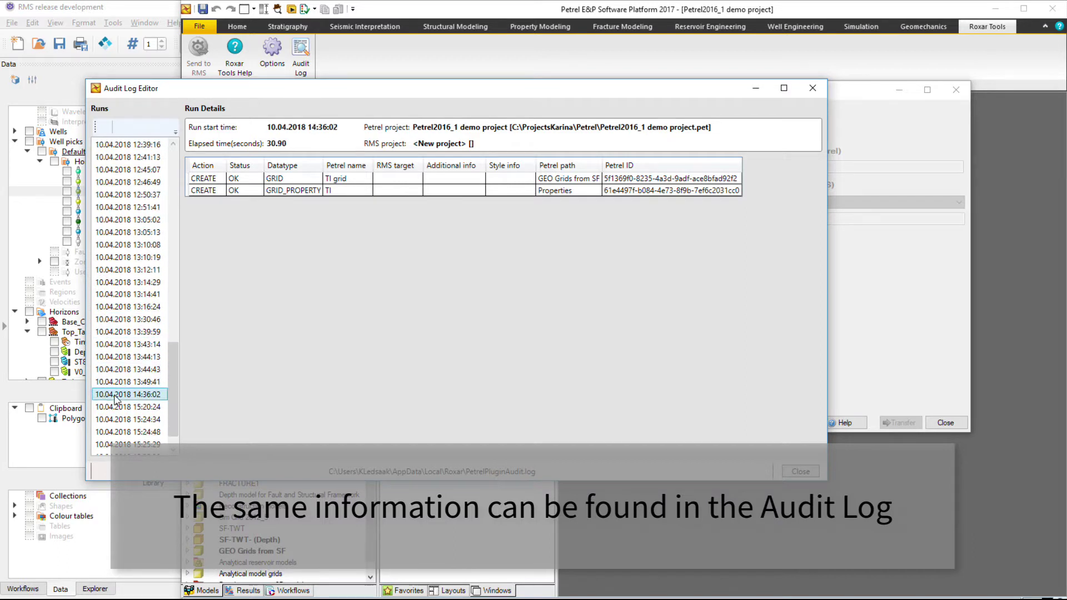
click(109, 332)
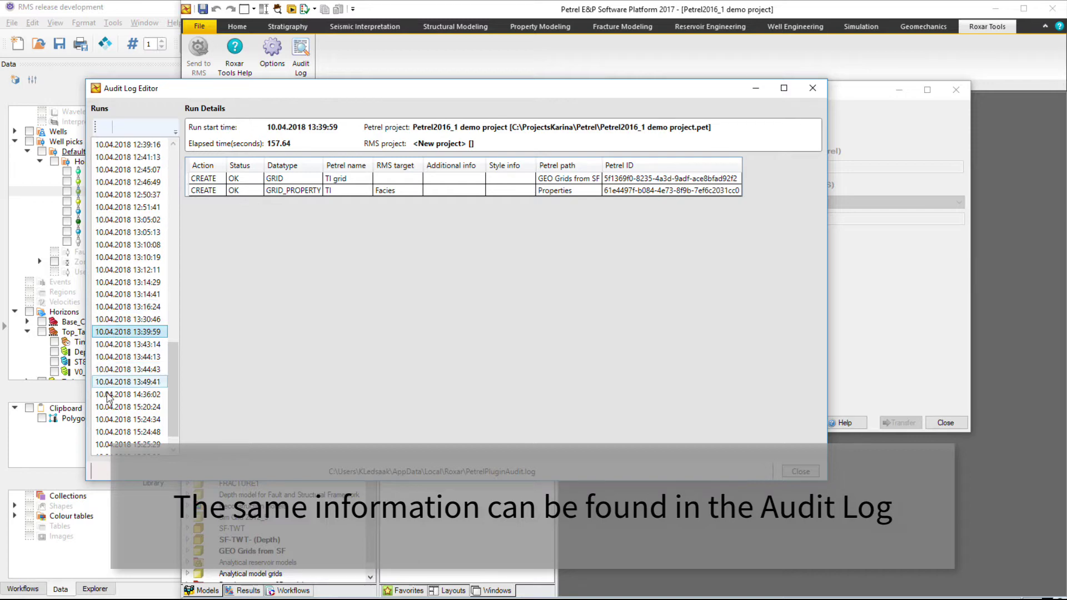
click(110, 444)
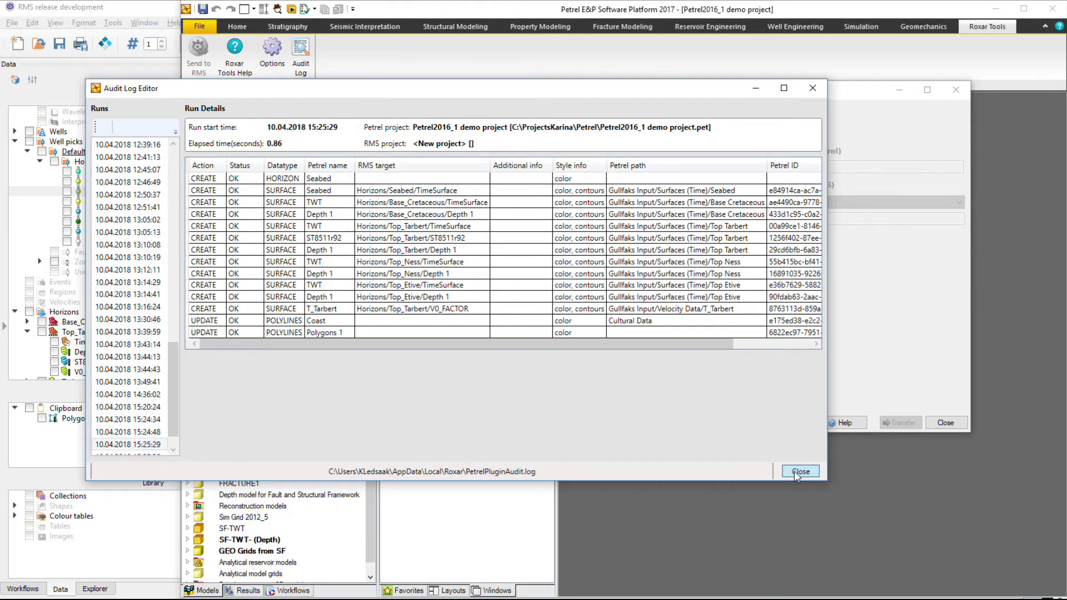
click(797, 471)
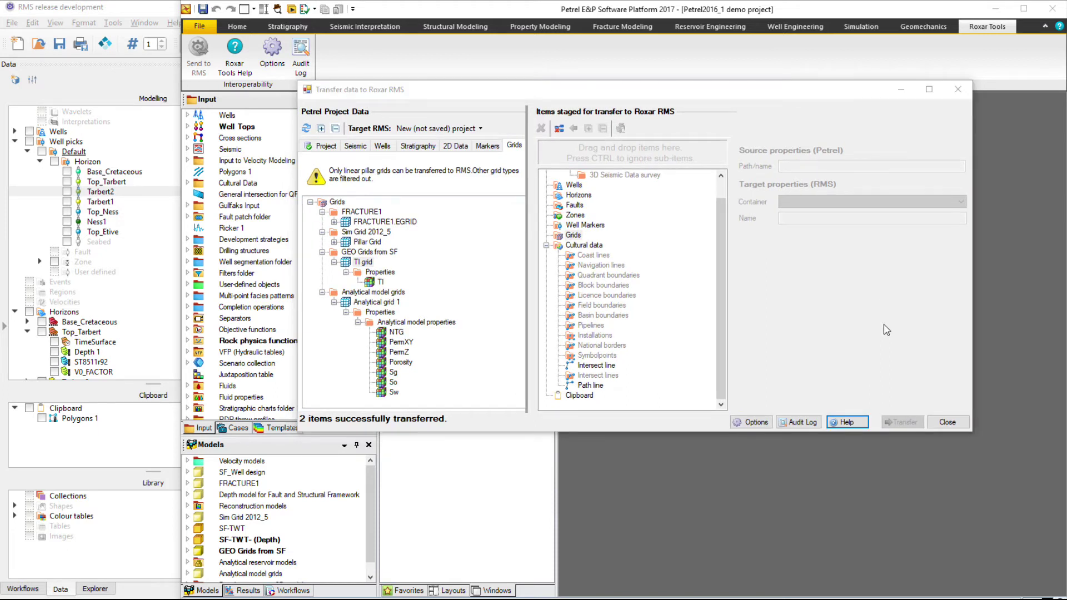
Open the Roxar Petrel IO Tools Guide help and reposition its window.
click(846, 423)
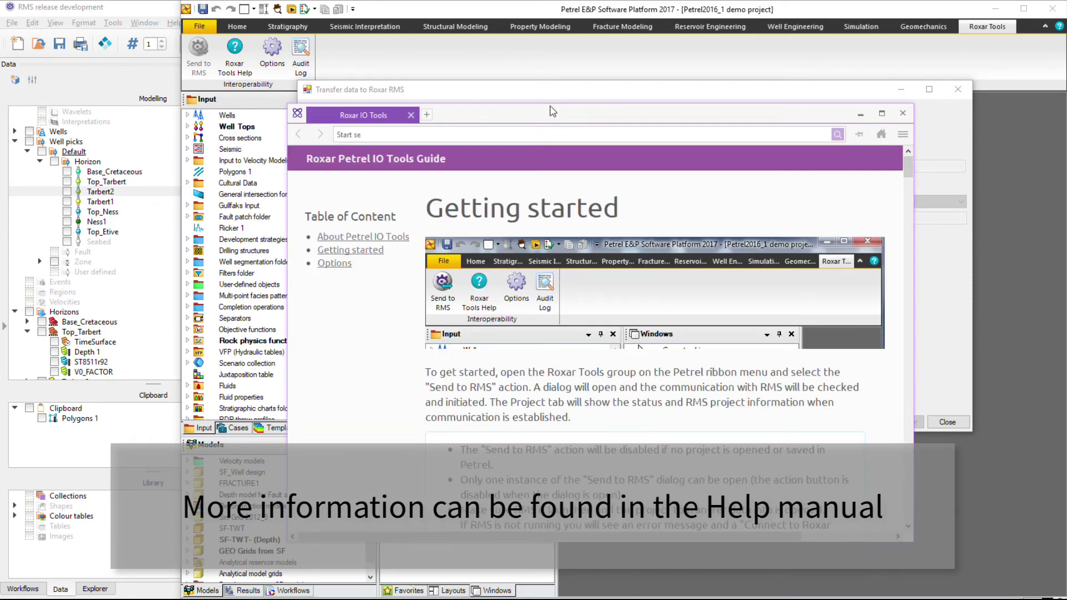
drag(559, 115, 494, 37)
scroll(635, 275, down, 3)
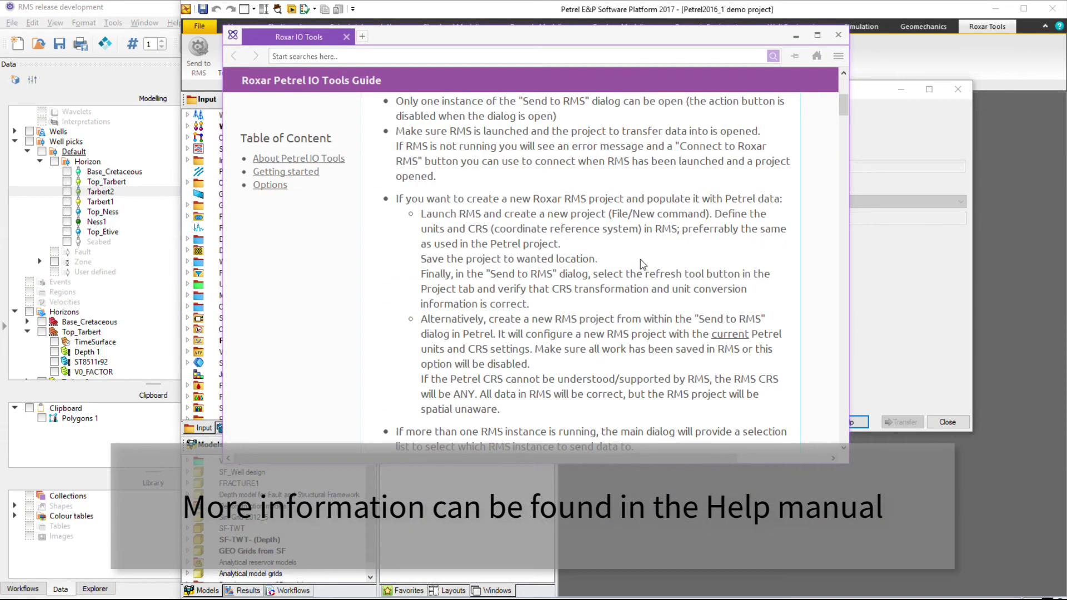